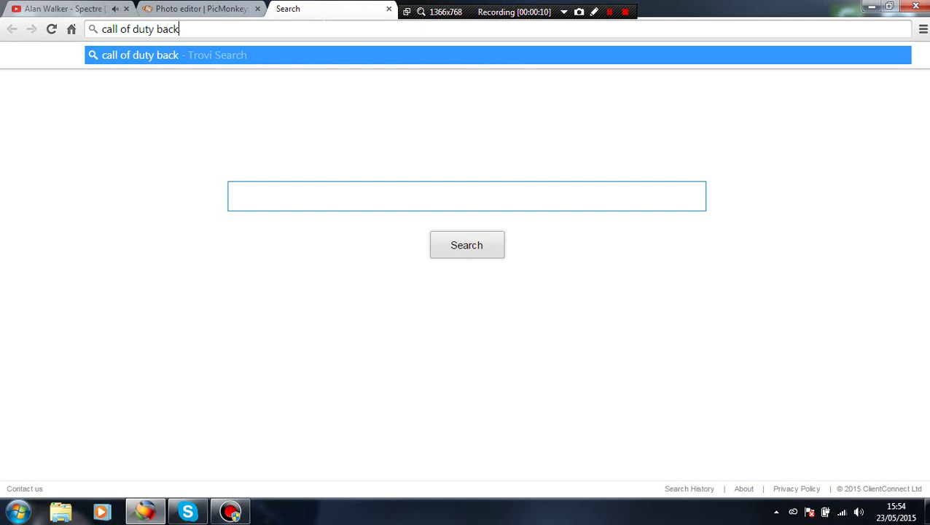
- Search Bing Images for "call of duty background" and open the wallpaper of soldiers with VICTORY lettering
{"action": "type", "text": "d"}
{"action": "key", "text": "Return"}
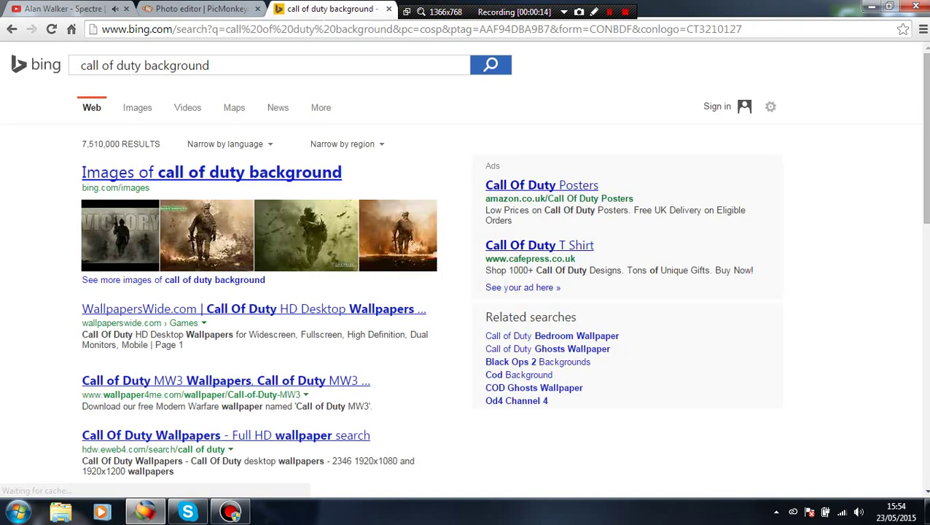
{"action": "left_click", "coordinate": [145, 110]}
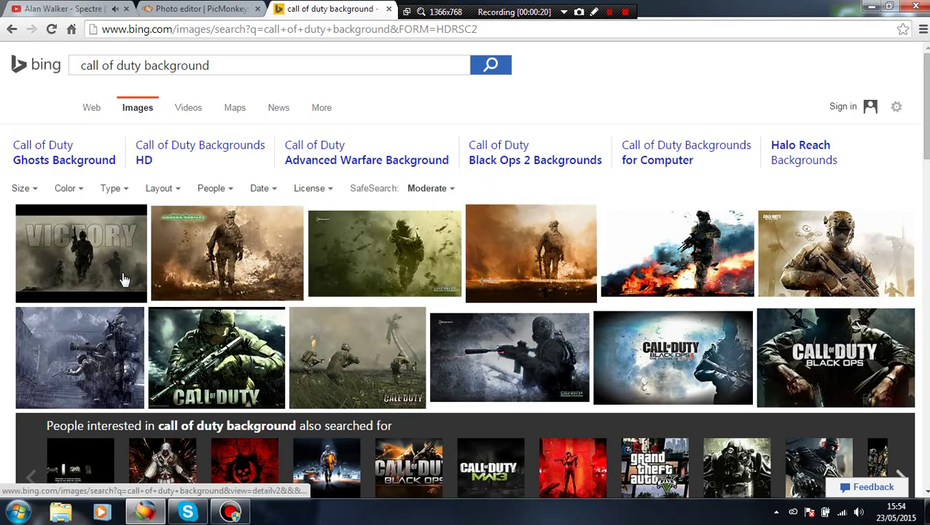
{"action": "mouse_move", "coordinate": [103, 272]}
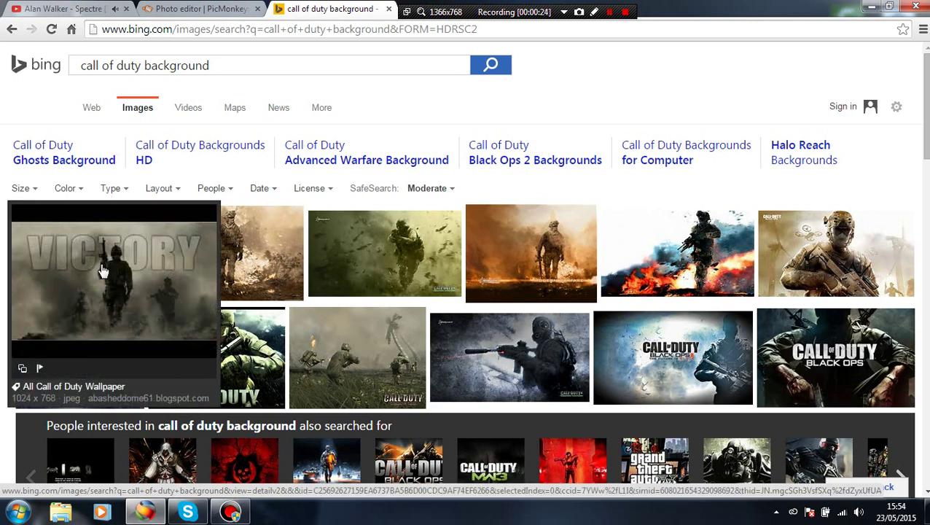
{"action": "left_click", "coordinate": [102, 270]}
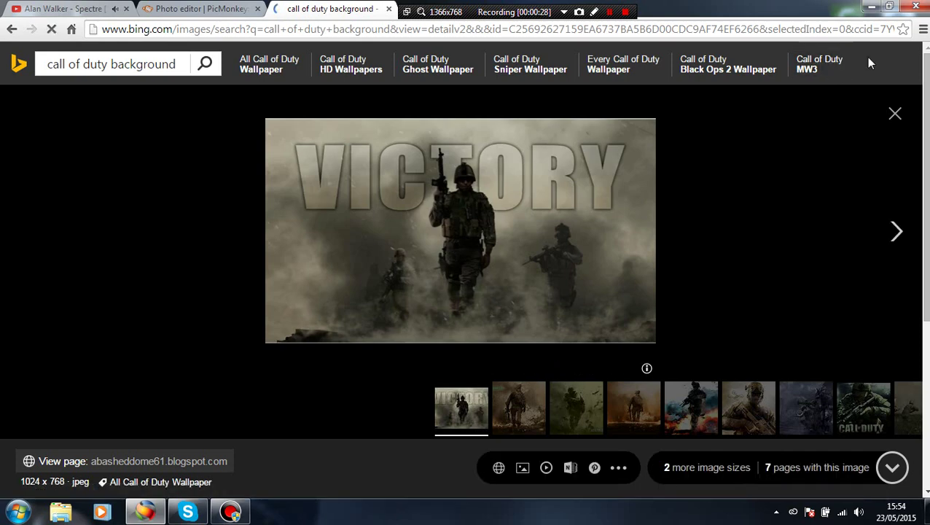
- Save the VICTORY wallpaper from the image viewer onto the desktop
{"action": "left_click", "coordinate": [890, 7]}
{"action": "left_click_drag", "start_coordinate": [594, 266], "coordinate": [178, 31]}
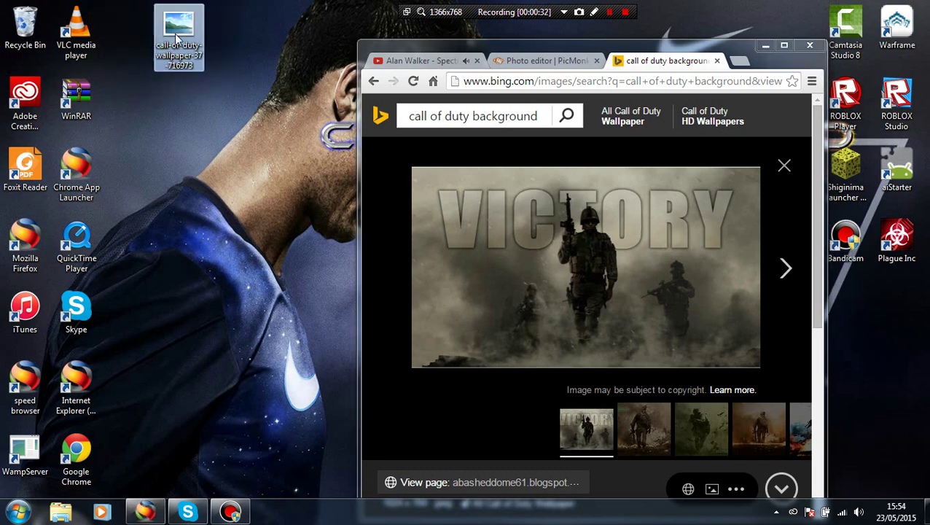
{"action": "left_click", "coordinate": [784, 45]}
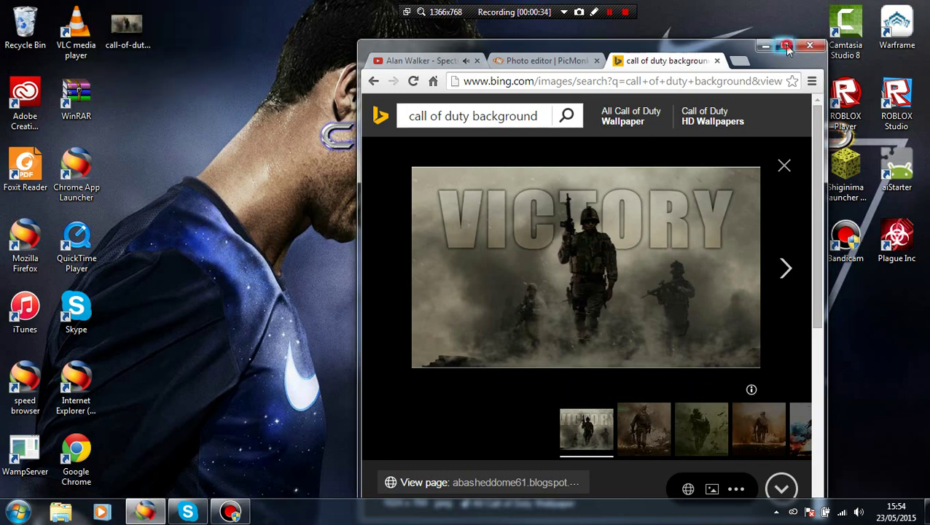
- Switch to PicMonkey and load the saved VICTORY wallpaper from the desktop into its photo editor
{"action": "left_click", "coordinate": [197, 9]}
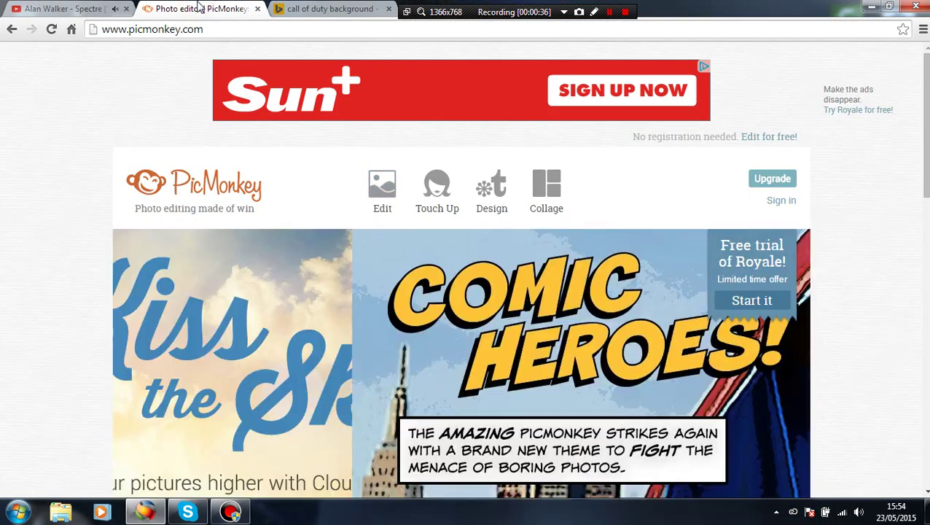
{"action": "left_click", "coordinate": [889, 7]}
{"action": "left_click_drag", "start_coordinate": [127, 30], "coordinate": [604, 306]}
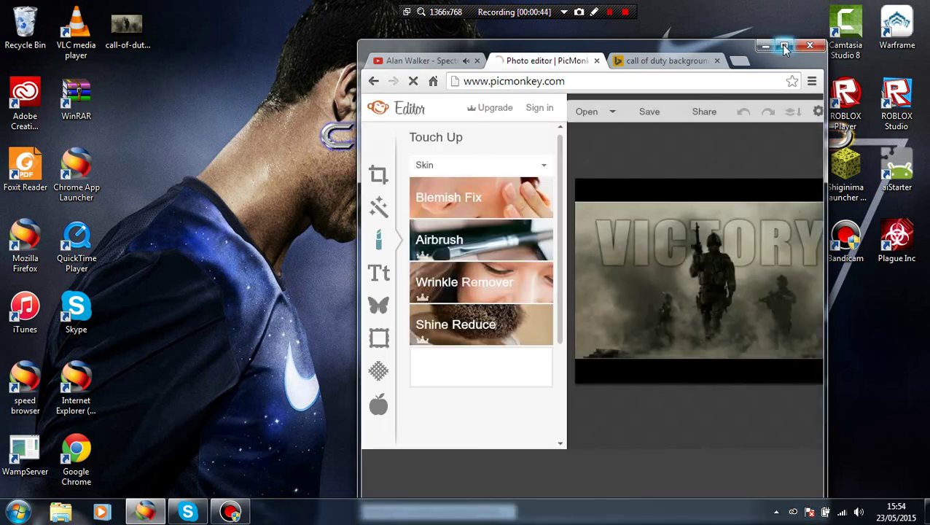
{"action": "left_click", "coordinate": [785, 46]}
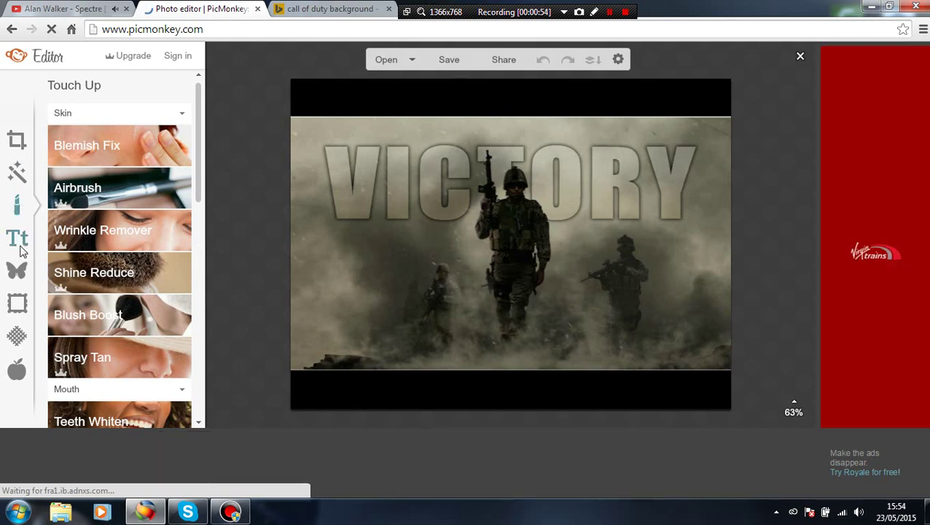
- Add an Arial Black text box and place it over the middle of the VICTORY lettering
{"action": "left_click", "coordinate": [21, 243]}
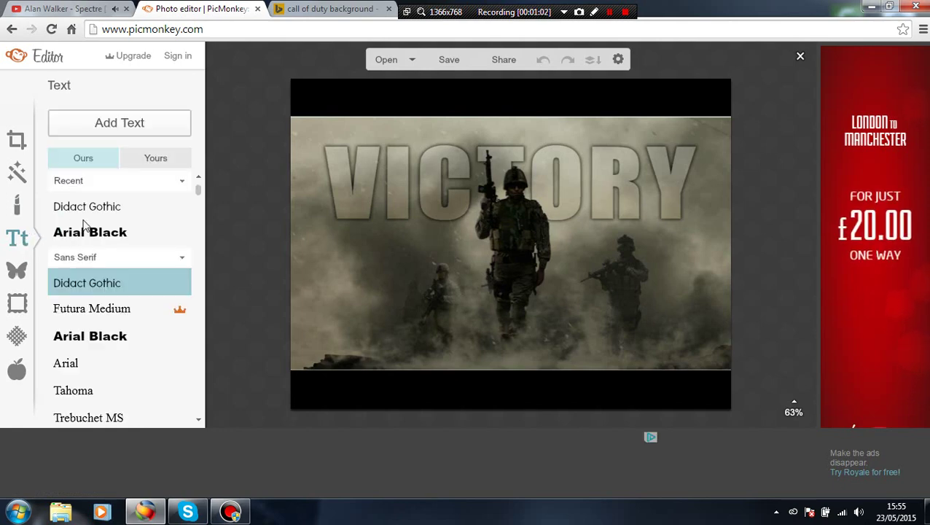
{"action": "left_click", "coordinate": [93, 241]}
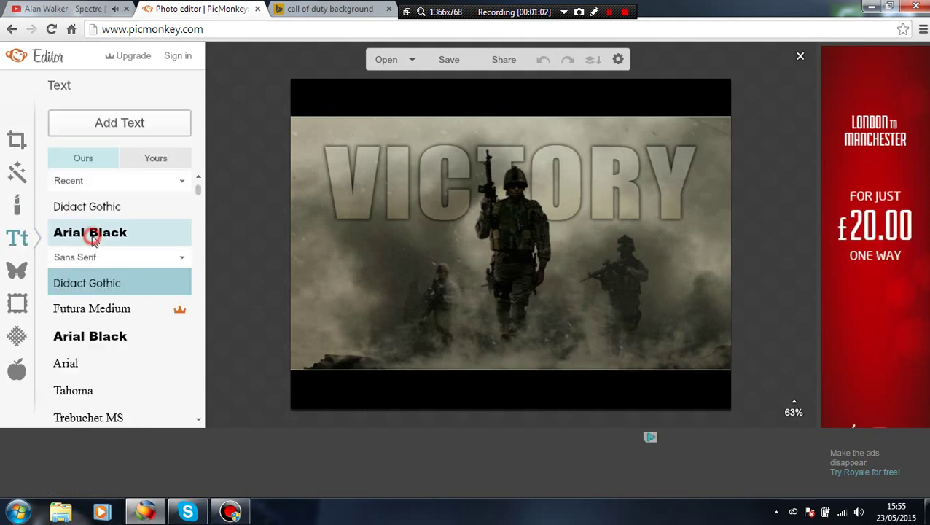
{"action": "left_click", "coordinate": [124, 132]}
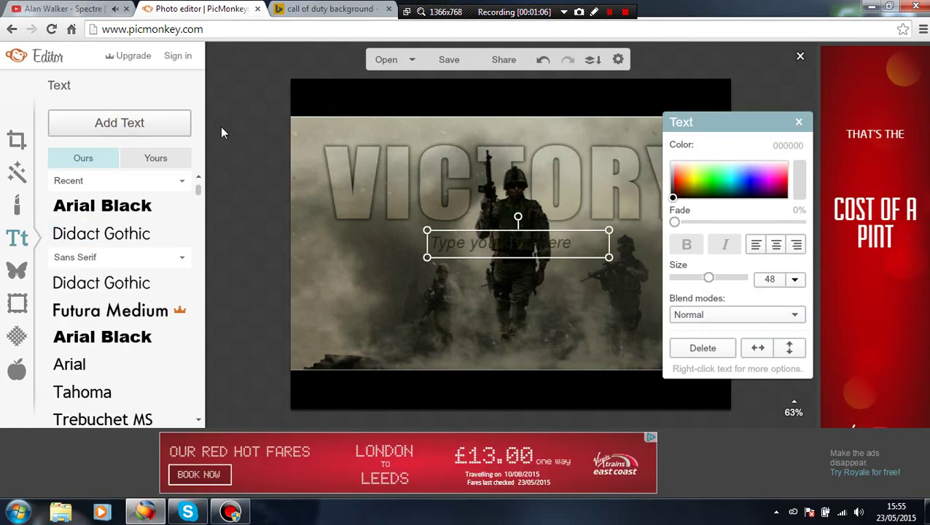
{"action": "left_click_drag", "start_coordinate": [509, 245], "coordinate": [512, 166]}
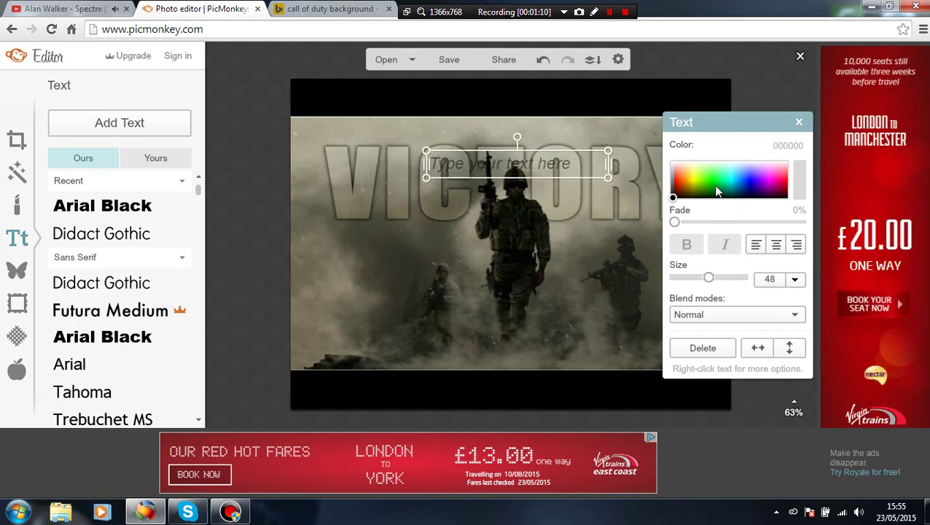
- Color the text orange-red (f52c00) and enter "warfare" in the text box
{"action": "left_click", "coordinate": [677, 183]}
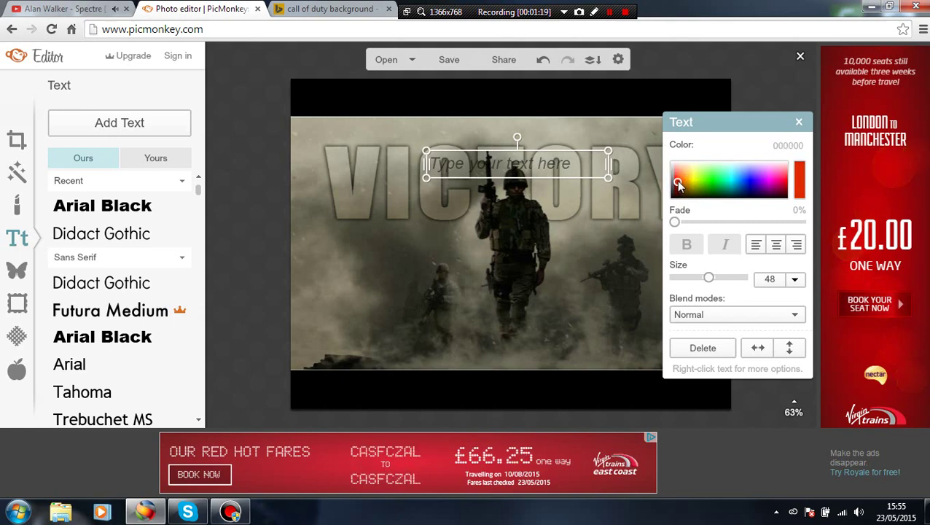
{"action": "left_click", "coordinate": [677, 183]}
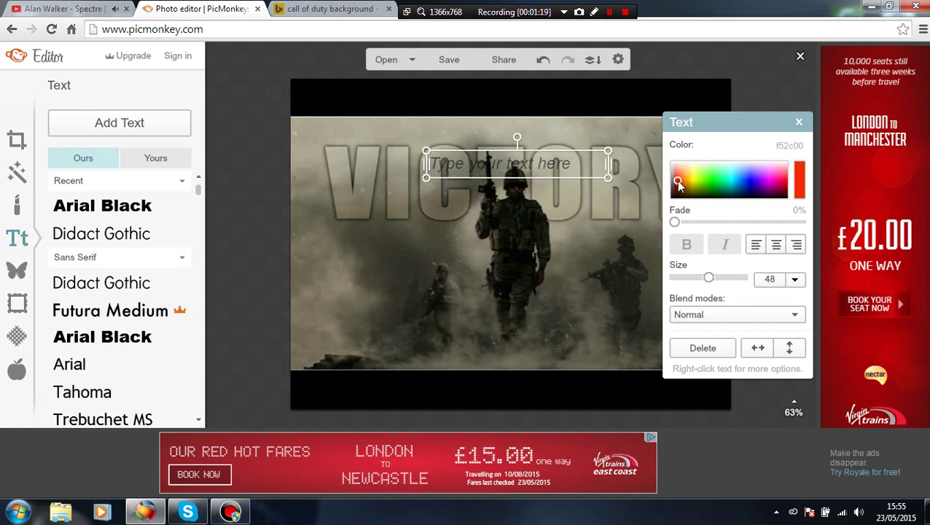
{"action": "left_click", "coordinate": [530, 166]}
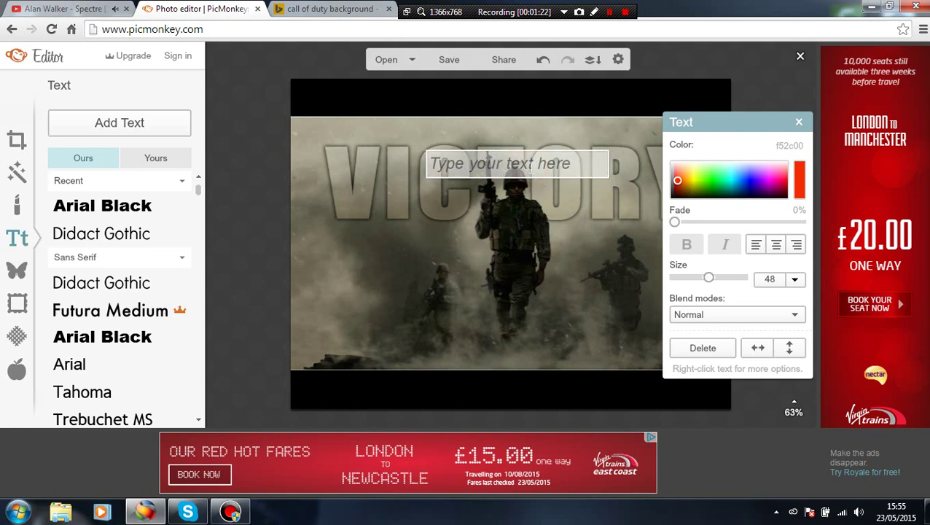
{"action": "type", "text": "warfare"}
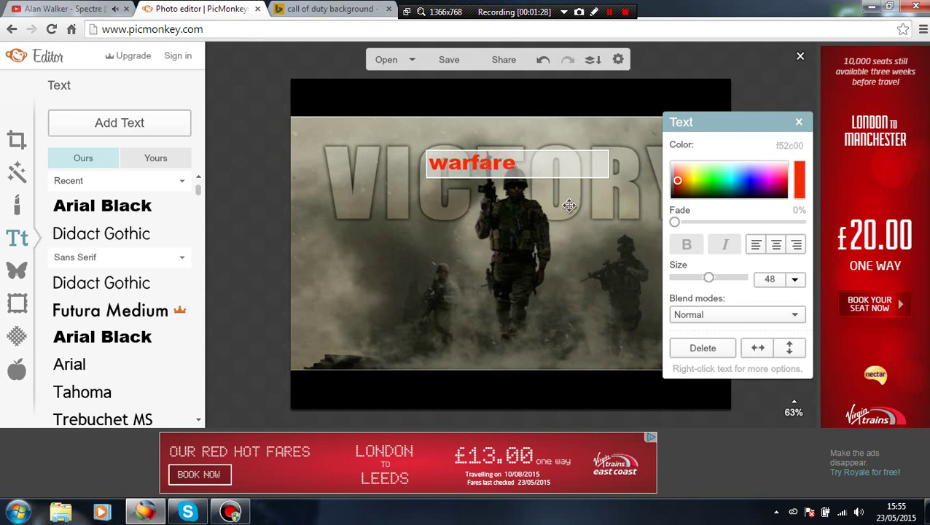
{"action": "left_click", "coordinate": [589, 223]}
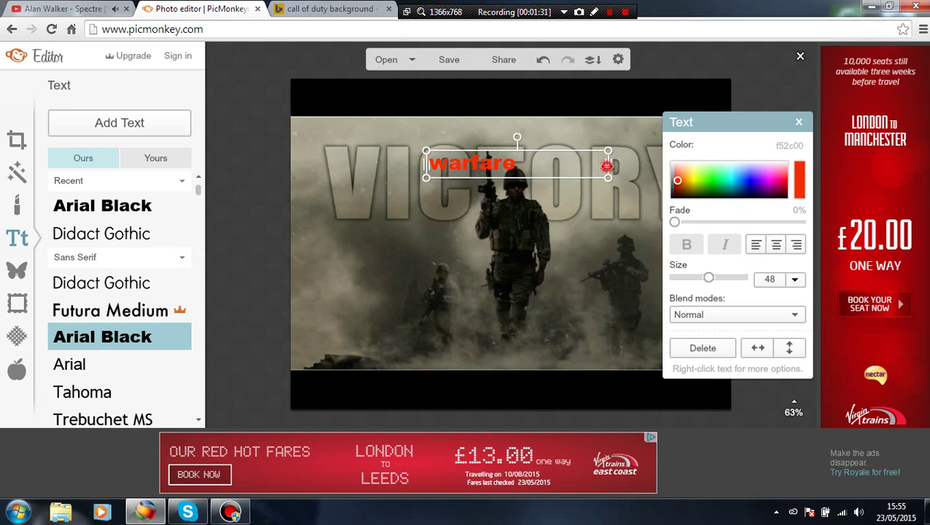
- Enlarge the "warfare" text to size 87 and center it over the main soldier
{"action": "left_click_drag", "start_coordinate": [607, 166], "coordinate": [570, 167]}
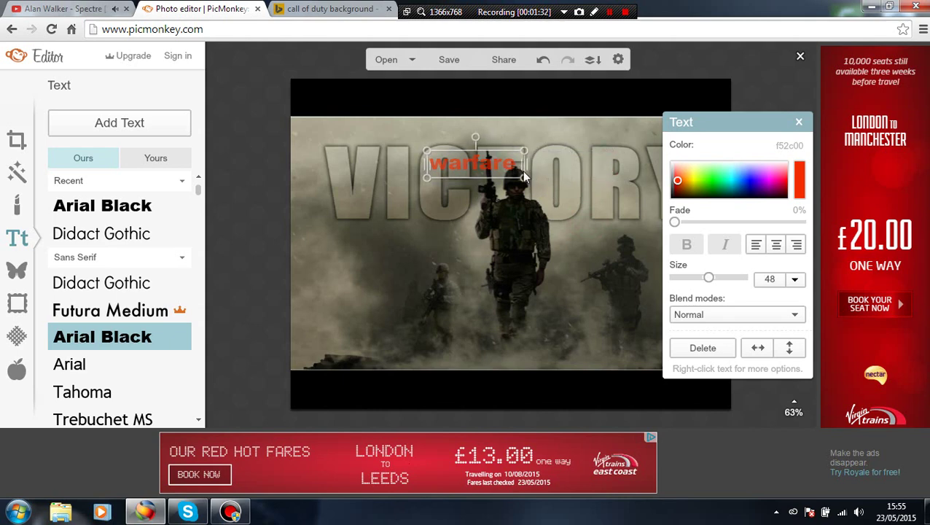
{"action": "left_click_drag", "start_coordinate": [503, 167], "coordinate": [517, 196]}
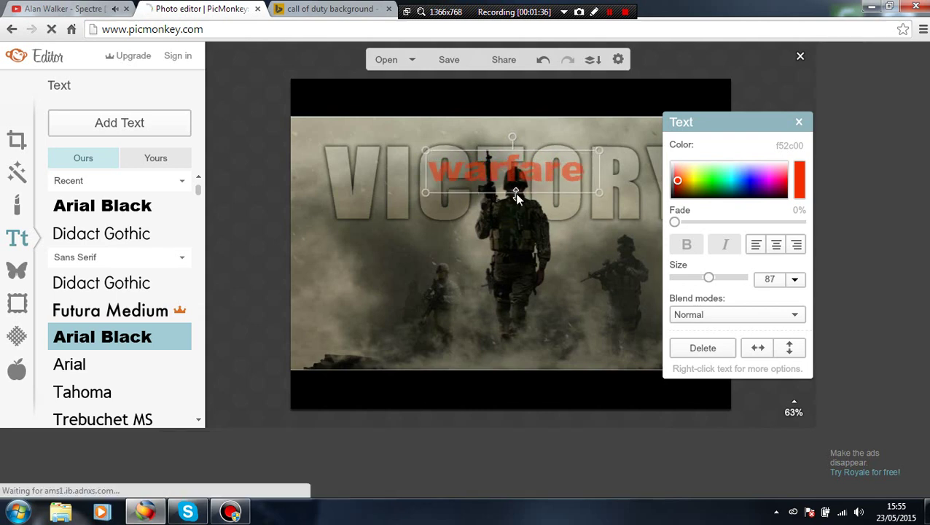
{"action": "left_click", "coordinate": [575, 264]}
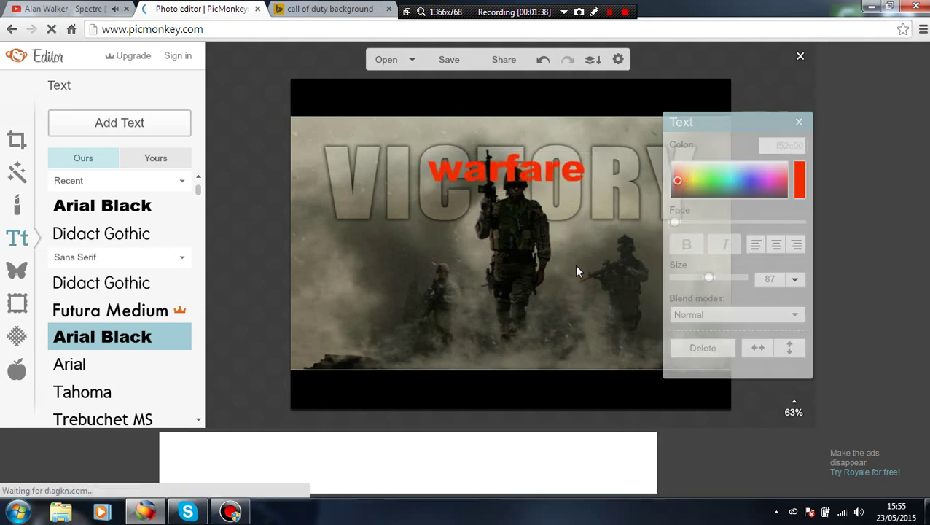
{"action": "left_click", "coordinate": [524, 177]}
{"action": "left_click_drag", "start_coordinate": [524, 177], "coordinate": [532, 174]}
{"action": "left_click", "coordinate": [370, 270]}
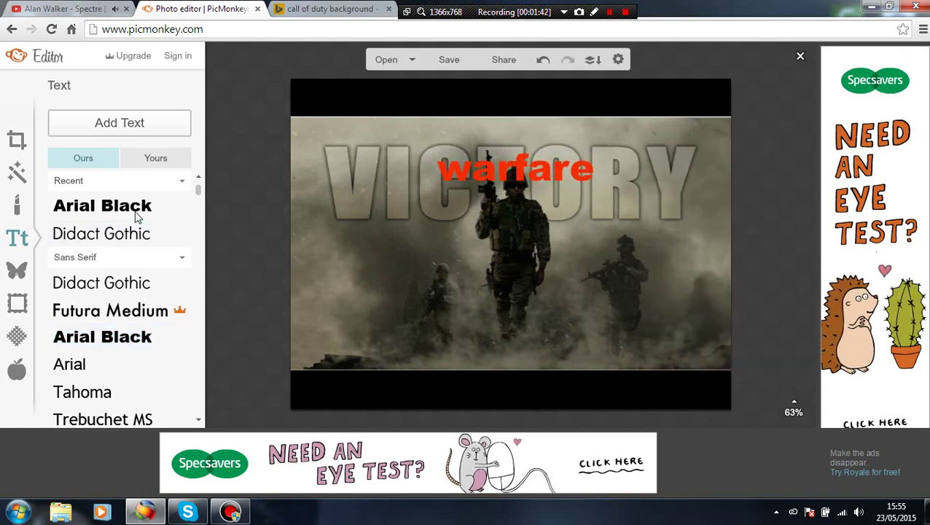
- Add a second text box in red (ec1900) over the soldier's legs, and move "warfare" slightly lower
{"action": "left_click", "coordinate": [125, 124]}
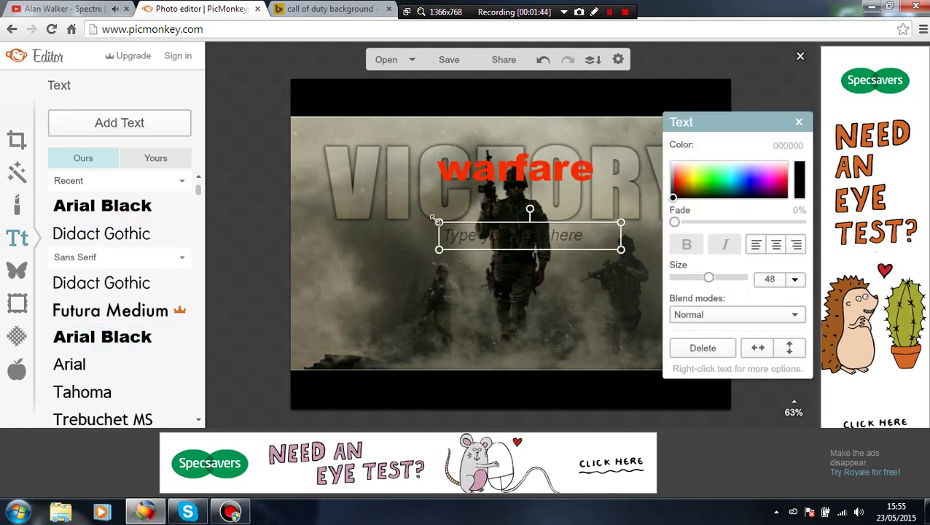
{"action": "left_click_drag", "start_coordinate": [511, 241], "coordinate": [501, 307]}
{"action": "left_click_drag", "start_coordinate": [539, 172], "coordinate": [535, 194]}
{"action": "left_click", "coordinate": [525, 301]}
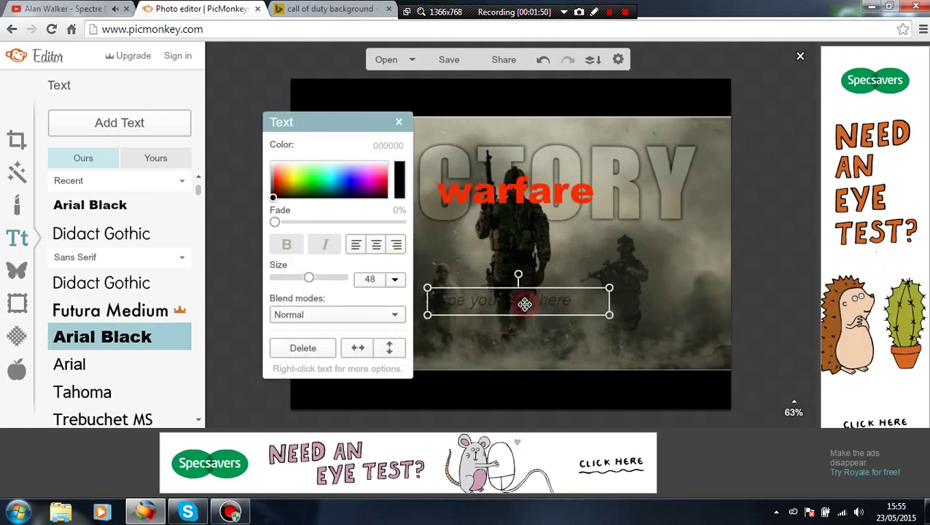
{"action": "left_click_drag", "start_coordinate": [525, 302], "coordinate": [525, 291]}
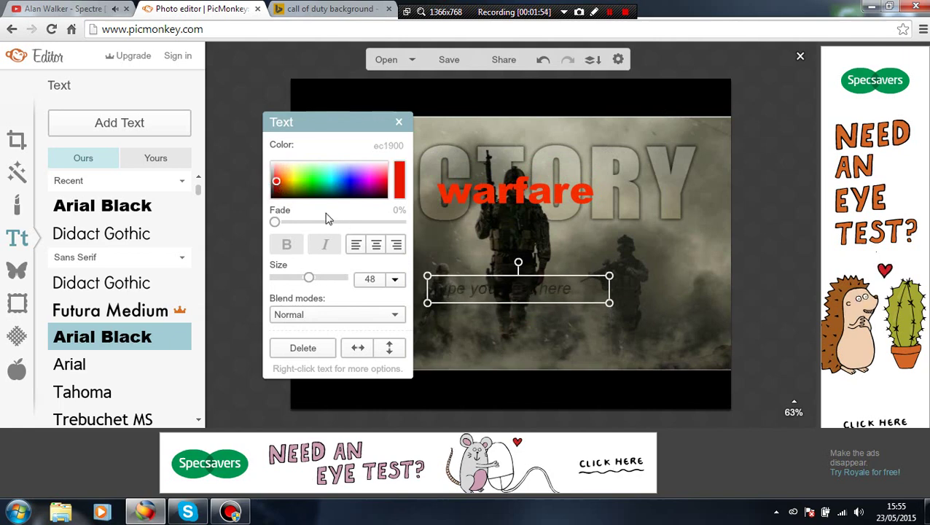
- Enter "gamer" in the second text box and narrow the box to fit the word
{"action": "left_click", "coordinate": [447, 285]}
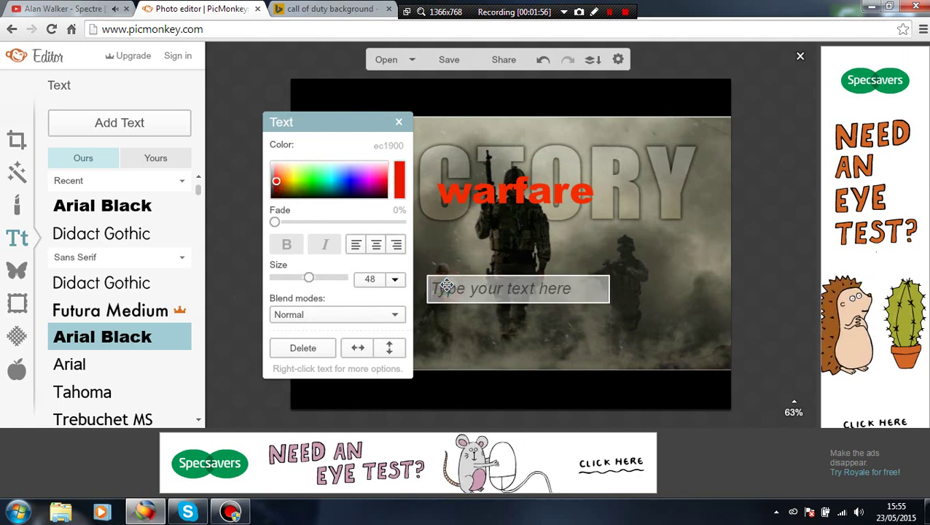
{"action": "type", "text": "gamer"}
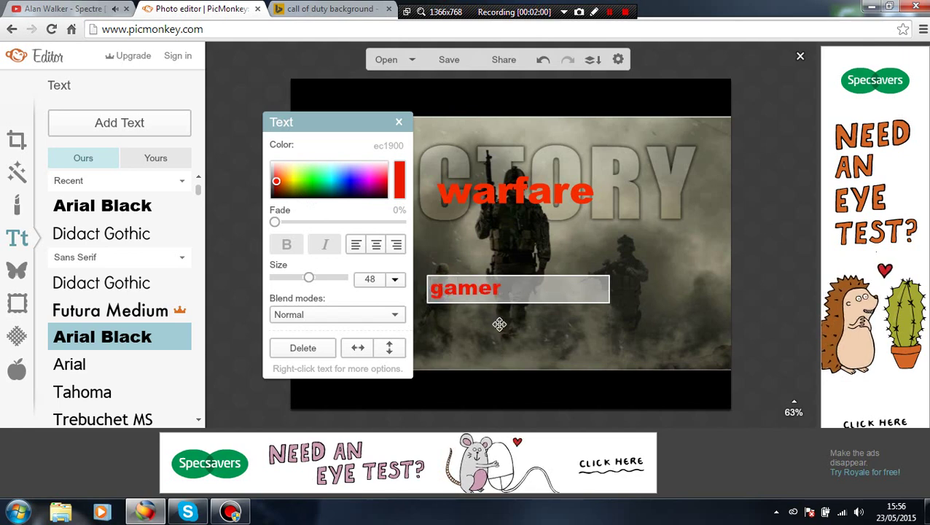
{"action": "left_click", "coordinate": [537, 358]}
{"action": "left_click_drag", "start_coordinate": [607, 295], "coordinate": [507, 299]}
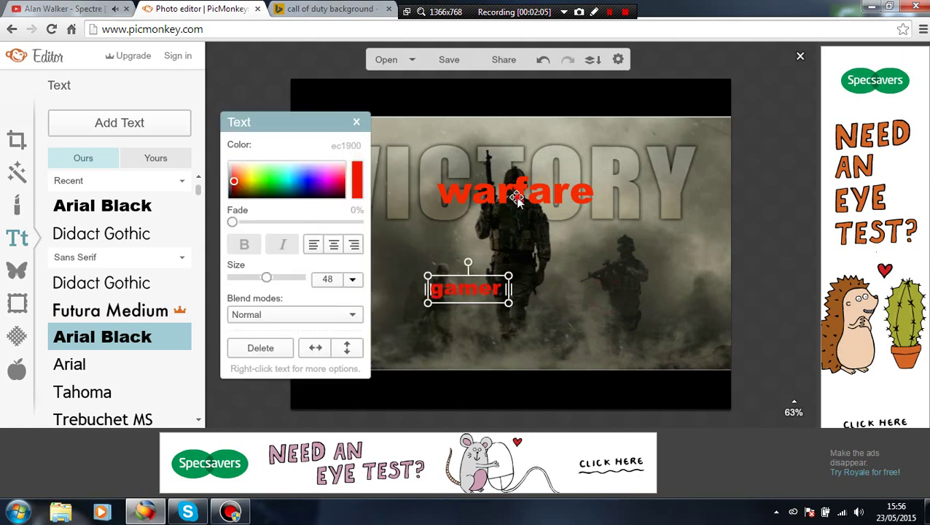
- Lower "warfare" slightly, and enlarge "gamer" to size 95 so it overlaps the lower part of "warfare"
{"action": "left_click", "coordinate": [516, 198]}
{"action": "left_click_drag", "start_coordinate": [517, 198], "coordinate": [512, 213]}
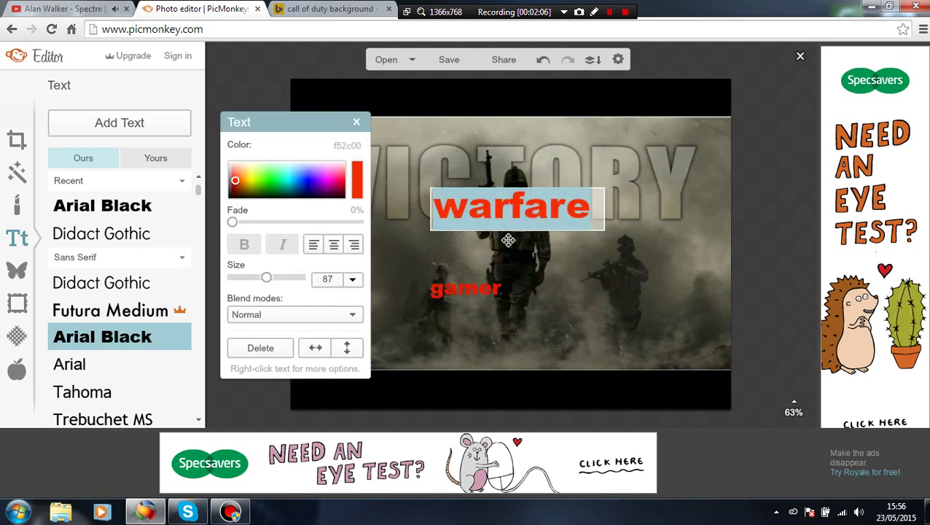
{"action": "left_click", "coordinate": [489, 294]}
{"action": "left_click_drag", "start_coordinate": [485, 287], "coordinate": [535, 212]}
{"action": "left_click_drag", "start_coordinate": [566, 282], "coordinate": [565, 244]}
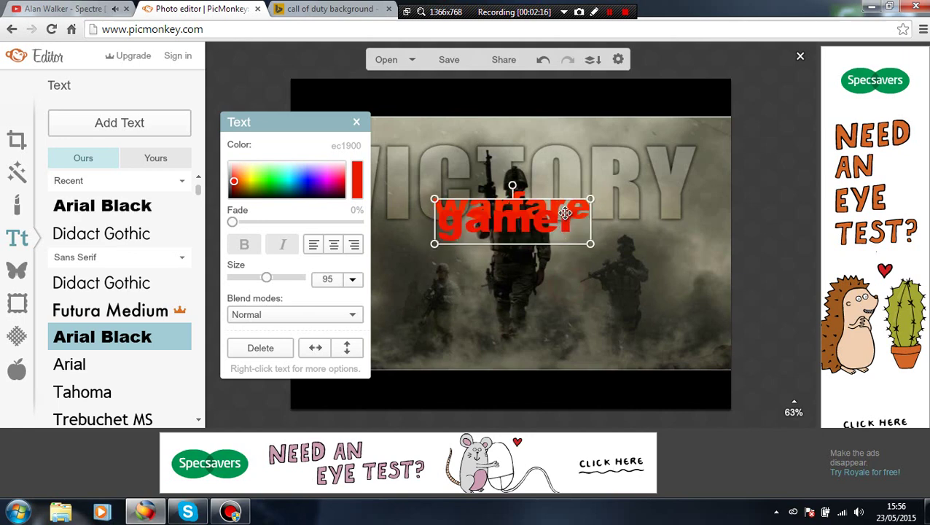
- Raise "warfare" and "gamer" slightly to adjust how the two words overlap
{"action": "left_click", "coordinate": [522, 192]}
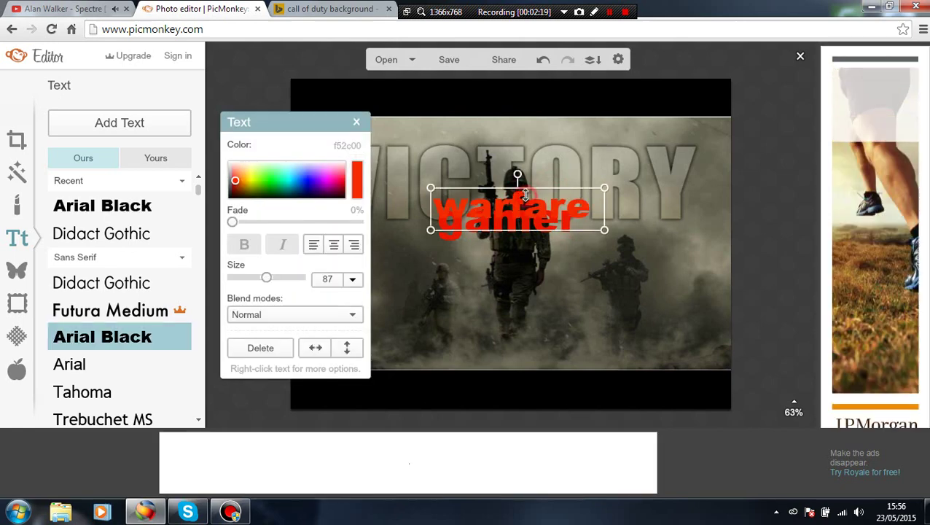
{"action": "left_click_drag", "start_coordinate": [522, 189], "coordinate": [527, 195]}
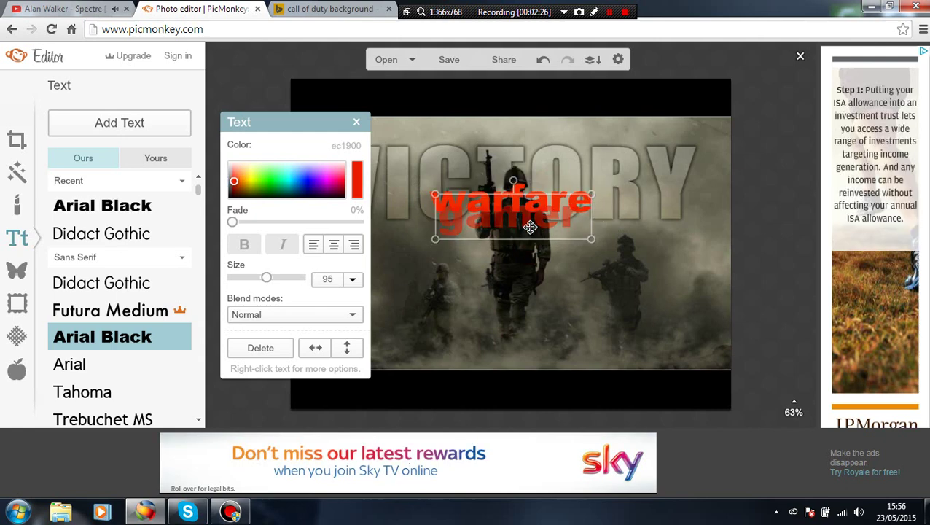
{"action": "left_click", "coordinate": [530, 228]}
{"action": "left_click", "coordinate": [596, 314]}
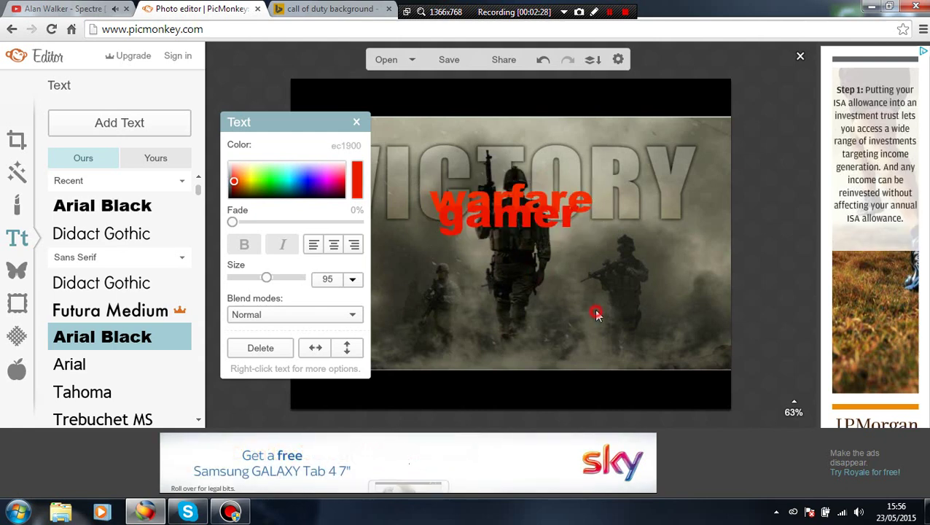
- Move "gamer" slightly lower and recolor it dark yellow (bdb200)
{"action": "left_click", "coordinate": [533, 219]}
{"action": "left_click_drag", "start_coordinate": [533, 219], "coordinate": [534, 224]}
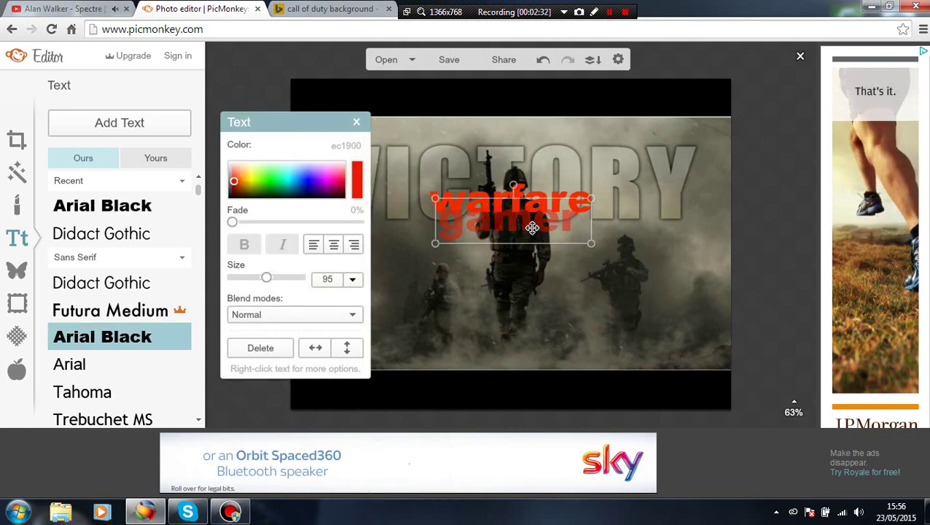
{"action": "left_click_drag", "start_coordinate": [234, 182], "coordinate": [250, 188]}
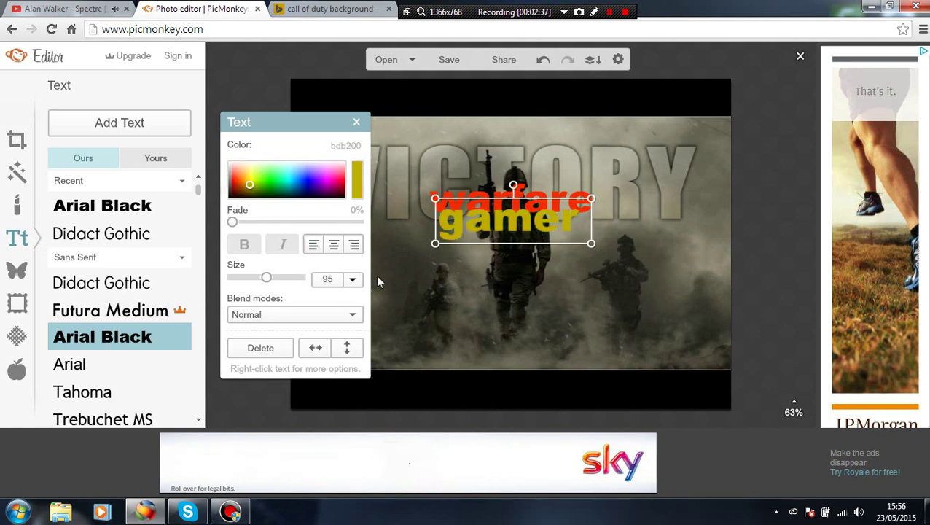
- Recolor "gamer" dark red (690b00) and deselect it
{"action": "left_click_drag", "start_coordinate": [248, 184], "coordinate": [234, 192]}
{"action": "left_click", "coordinate": [469, 334]}
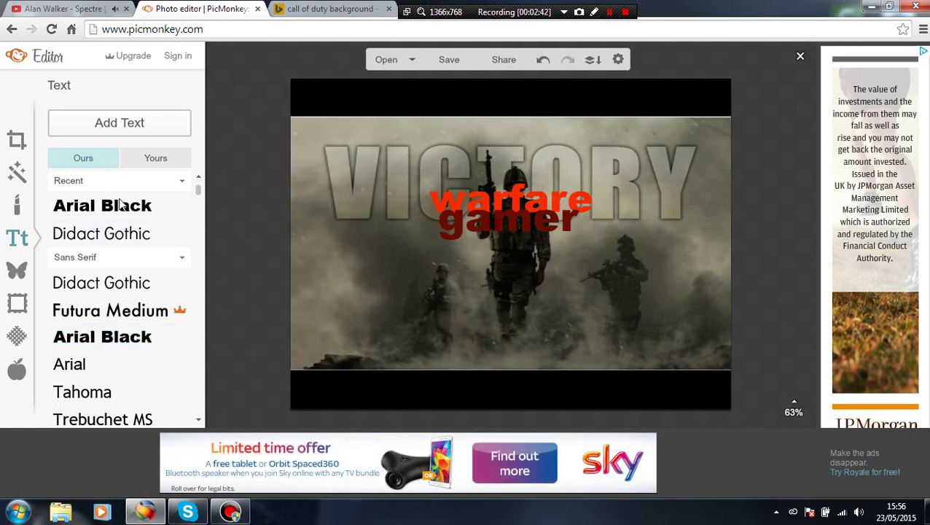
- Add a text box reading "6" in red (aa0012), narrow it to fit the digit, and place it just below "gamer"
{"action": "left_click", "coordinate": [120, 126]}
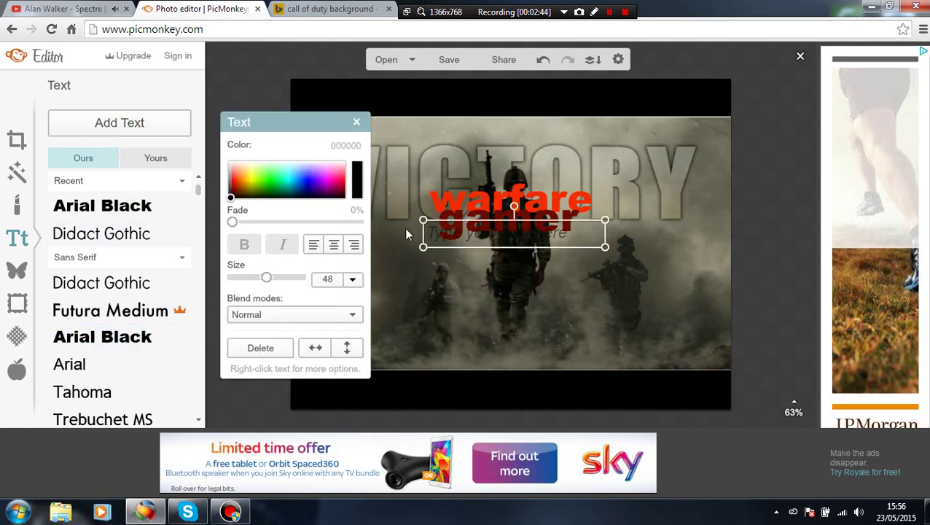
{"action": "left_click_drag", "start_coordinate": [525, 258], "coordinate": [527, 273]}
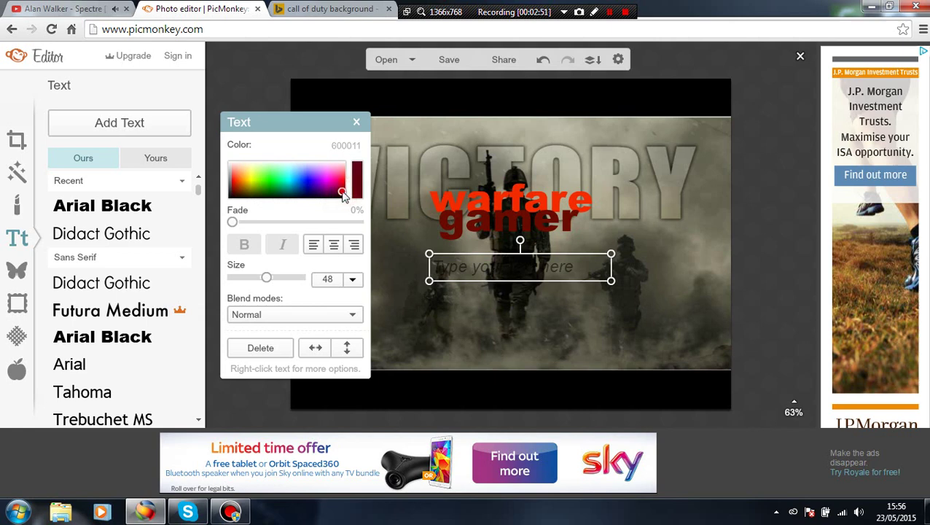
{"action": "left_click", "coordinate": [461, 267]}
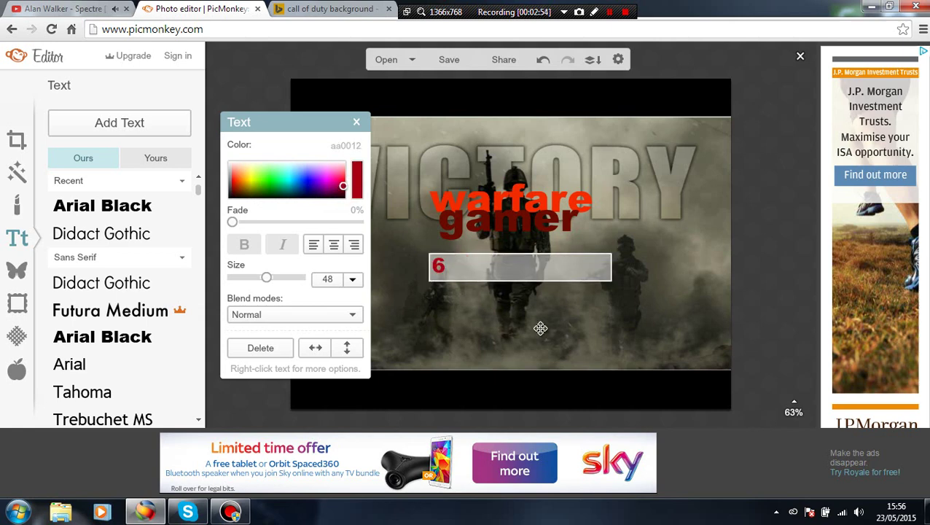
{"action": "left_click", "coordinate": [557, 342]}
{"action": "left_click_drag", "start_coordinate": [607, 274], "coordinate": [525, 261]}
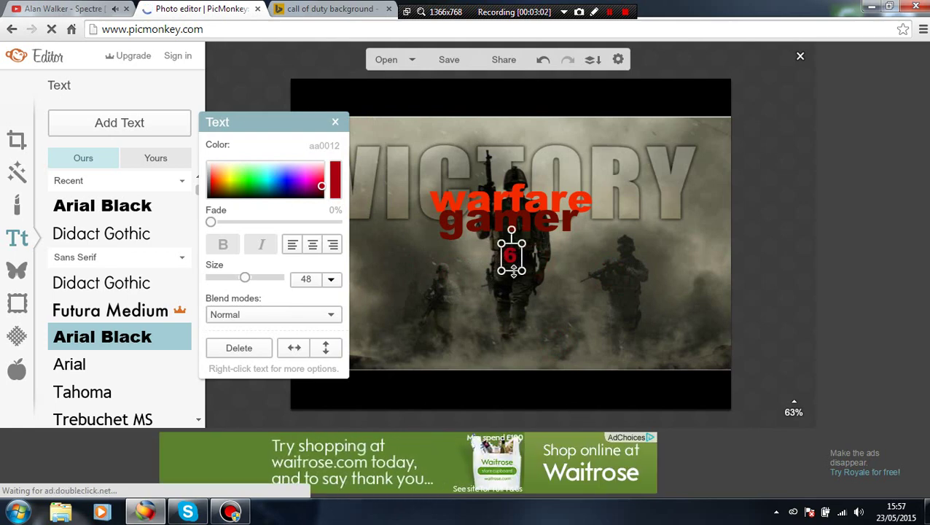
- Enlarge the red "6" to size 146 and keep it centered beneath "gamer"
{"action": "left_click_drag", "start_coordinate": [513, 270], "coordinate": [511, 309]}
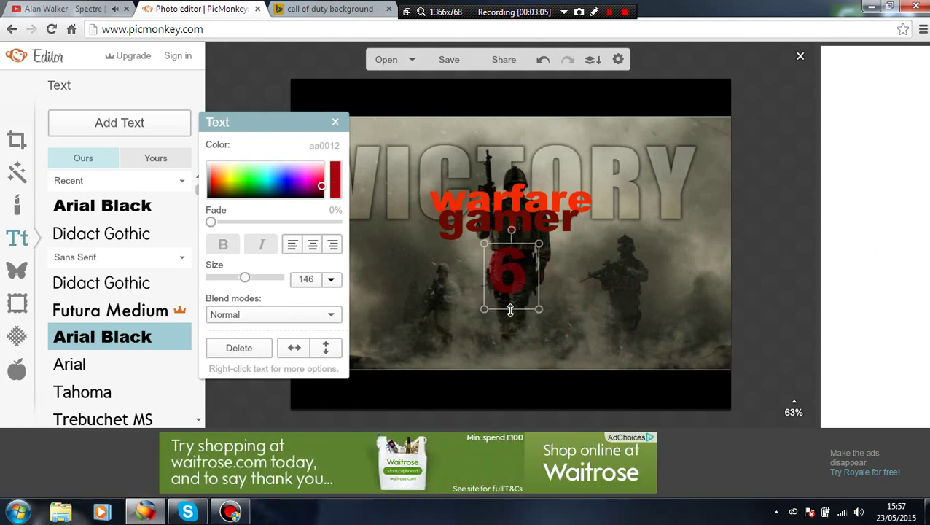
{"action": "double_click", "coordinate": [512, 277]}
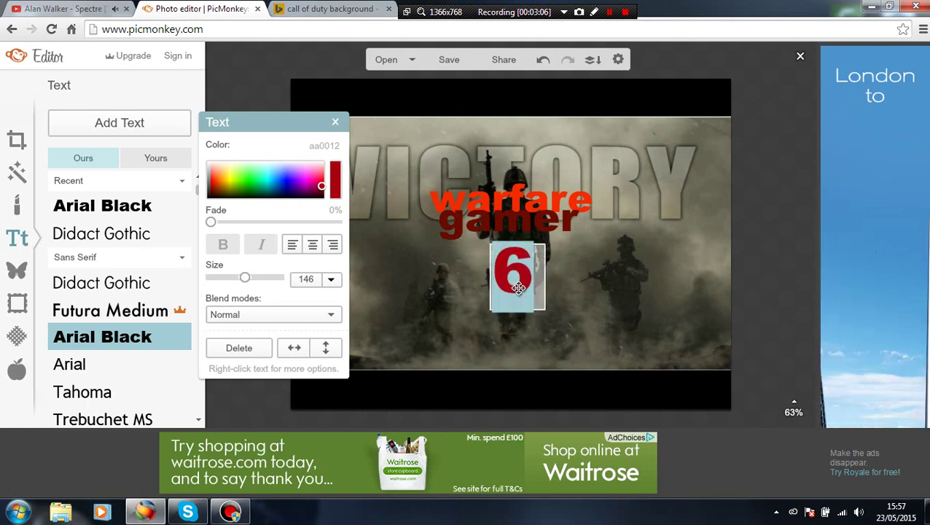
{"action": "left_click", "coordinate": [560, 282]}
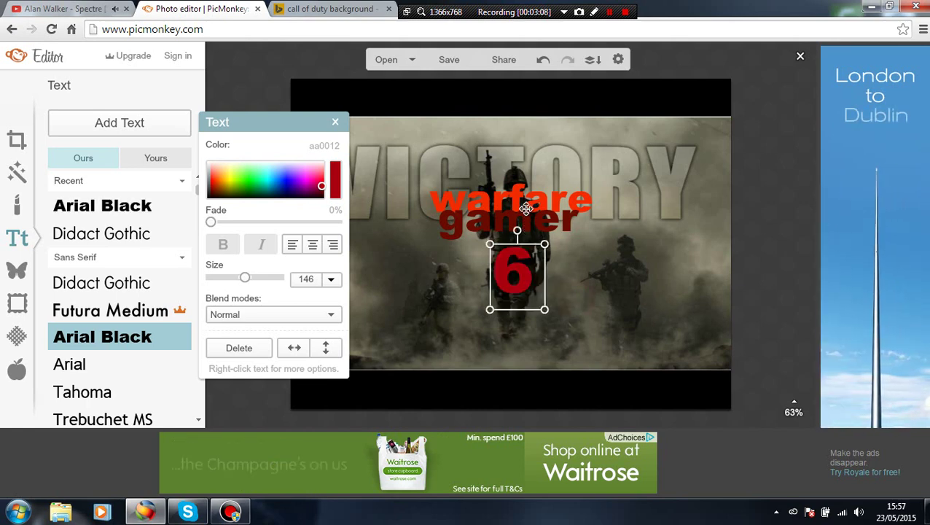
- Lower "gamer" onto the top of the "6" with 25% fade, and lower "warfare" onto "gamer" with 53% fade
{"action": "left_click_drag", "start_coordinate": [527, 227], "coordinate": [527, 257]}
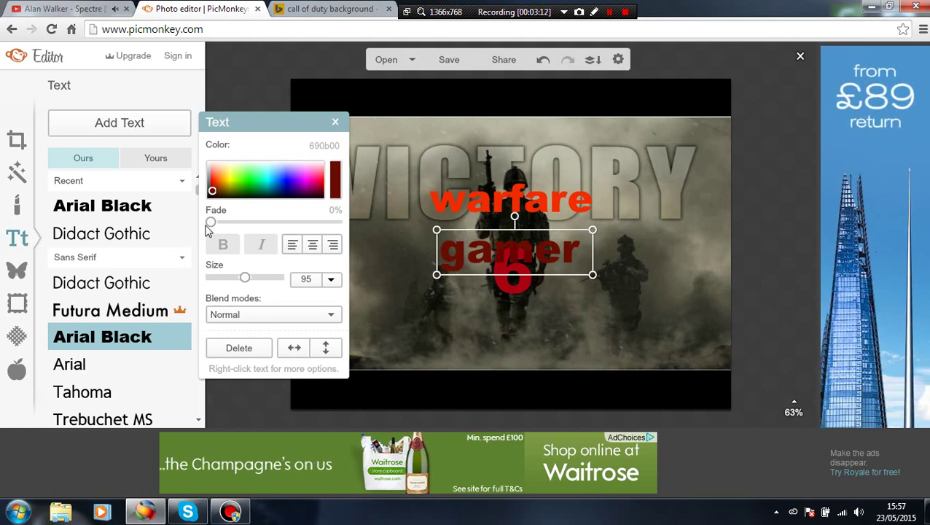
{"action": "left_click_drag", "start_coordinate": [213, 227], "coordinate": [243, 228]}
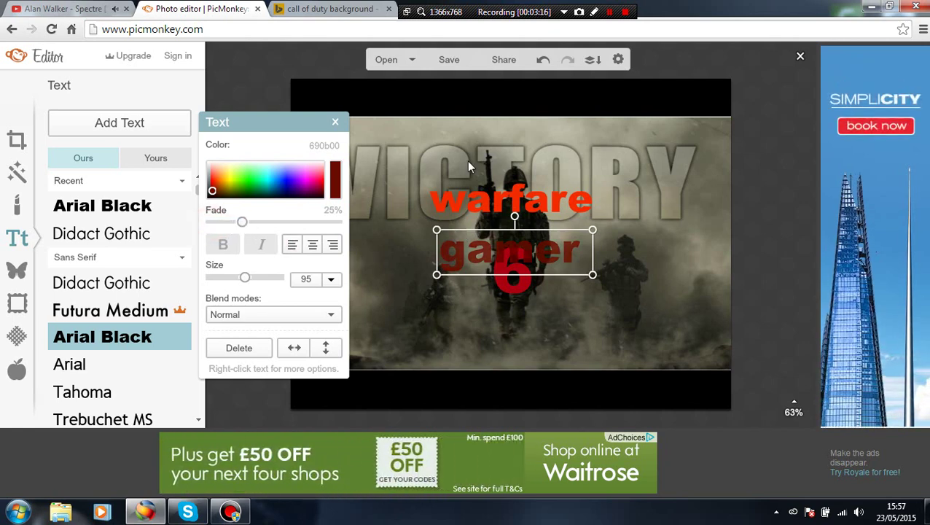
{"action": "left_click", "coordinate": [523, 210]}
{"action": "left_click_drag", "start_coordinate": [522, 210], "coordinate": [523, 246]}
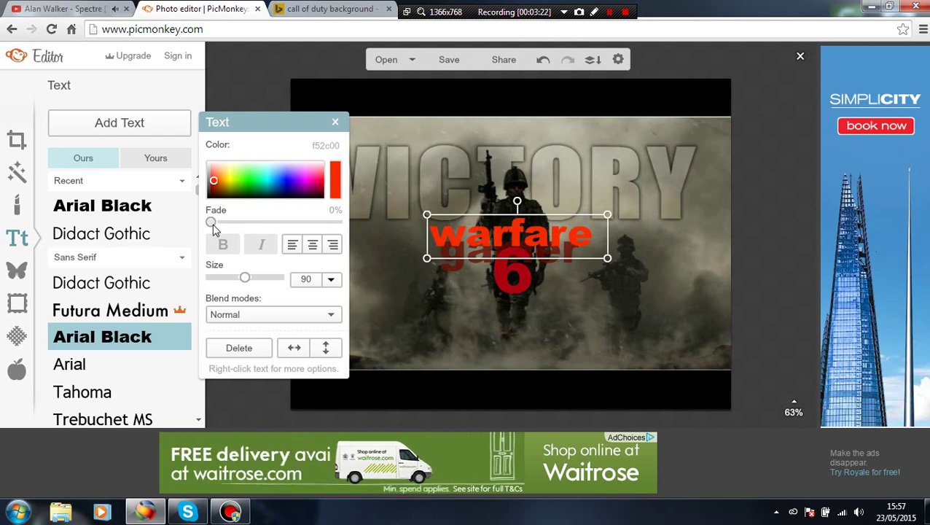
{"action": "left_click_drag", "start_coordinate": [211, 223], "coordinate": [280, 228]}
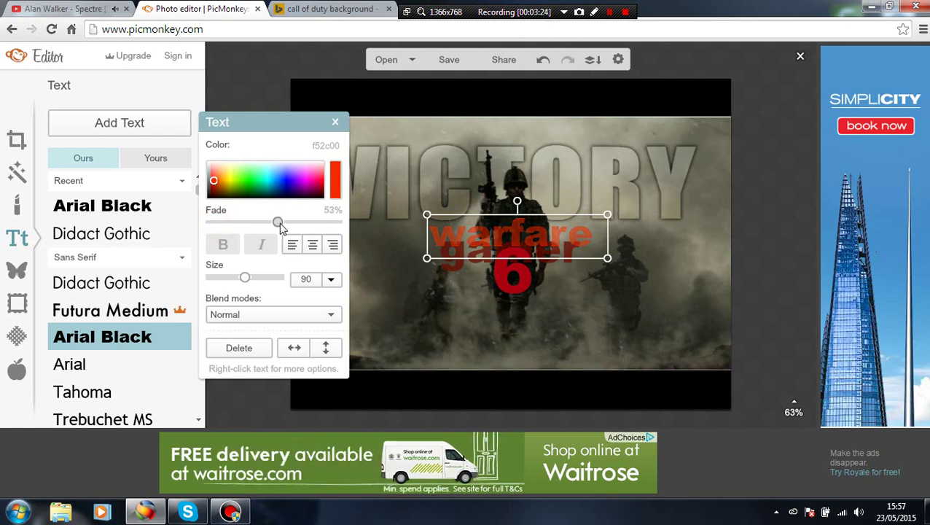
{"action": "left_click", "coordinate": [435, 343]}
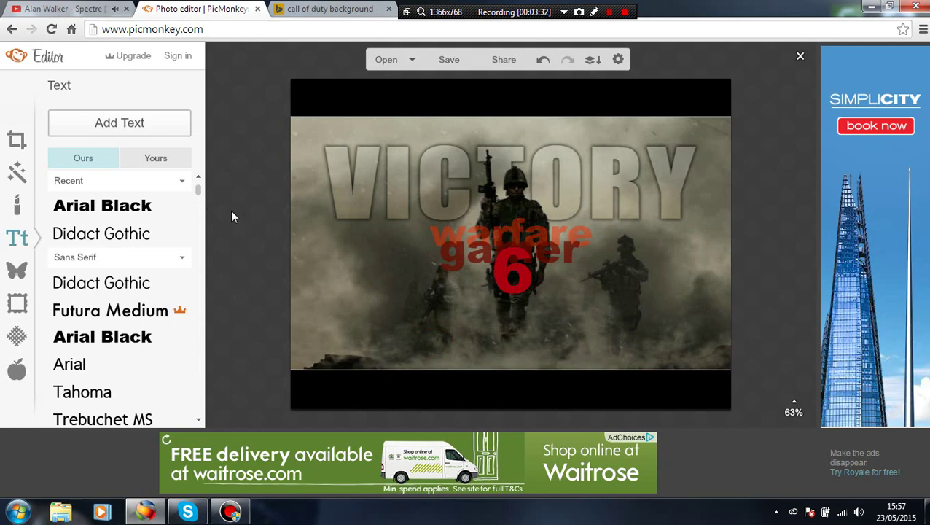
- Add a new text box above "warfare" reading "wfg6" in dark green (00561b)
{"action": "left_click", "coordinate": [145, 130]}
{"action": "left_click_drag", "start_coordinate": [499, 212], "coordinate": [499, 205]}
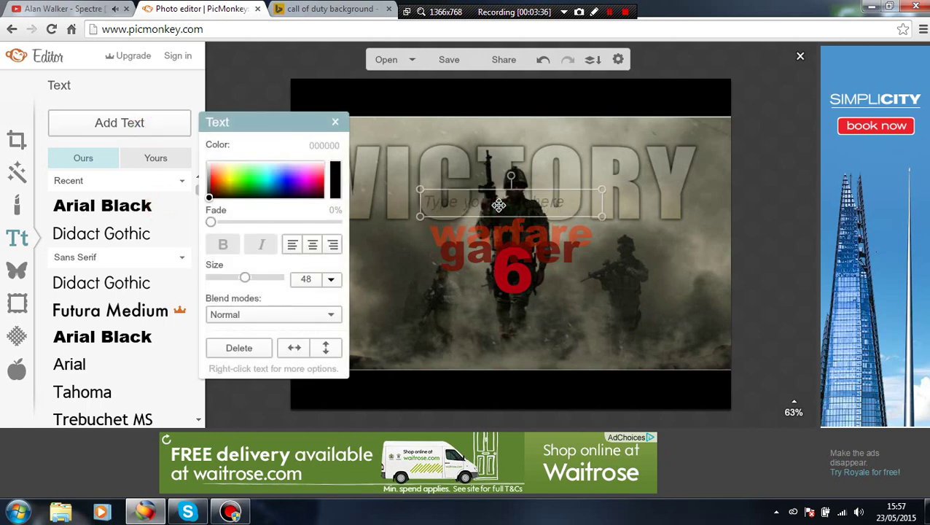
{"action": "left_click", "coordinate": [498, 205]}
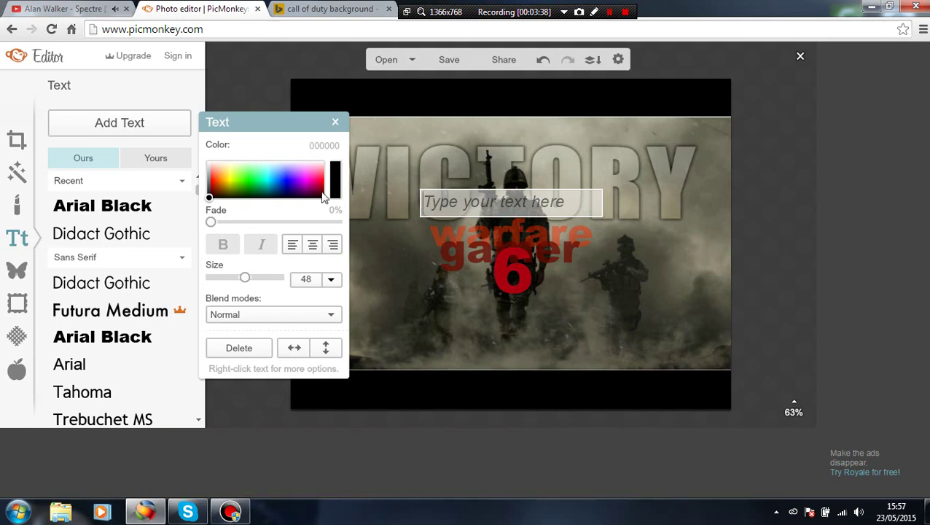
{"action": "left_click", "coordinate": [254, 192]}
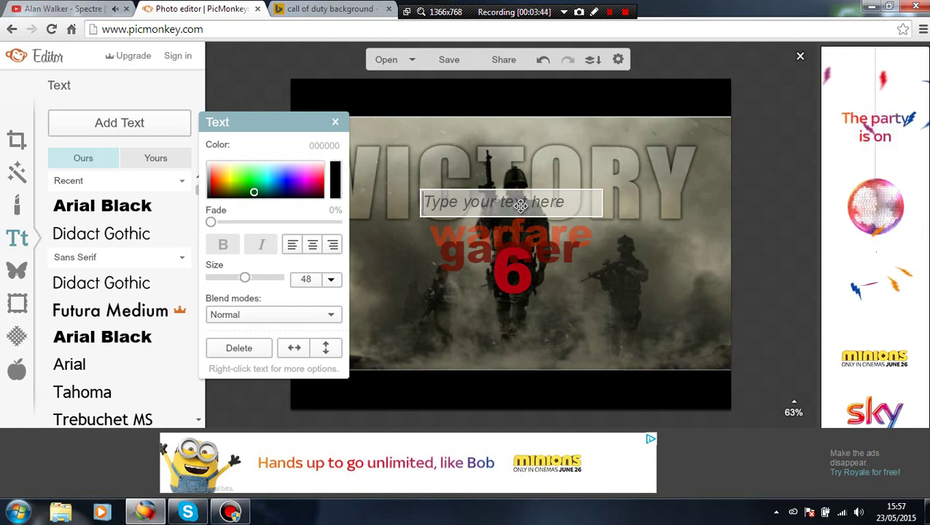
{"action": "type", "text": "wf"}
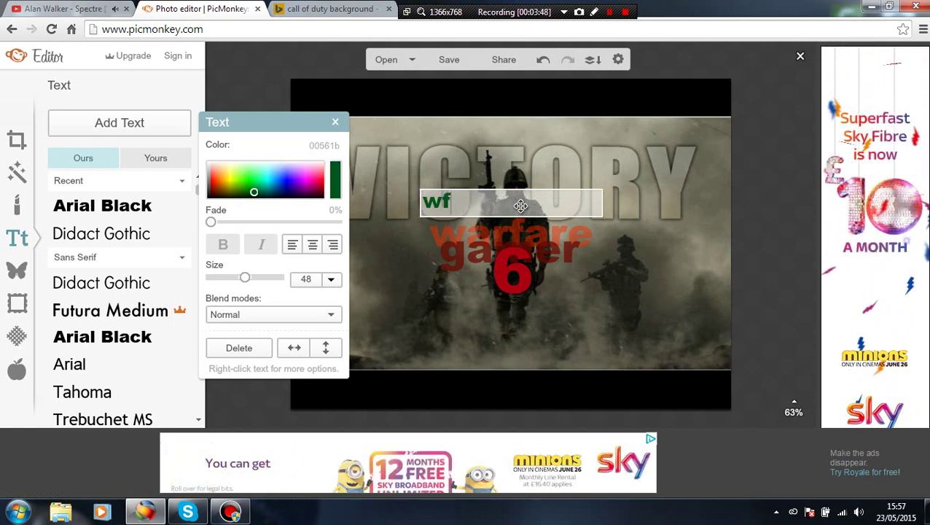
{"action": "type", "text": "g"}
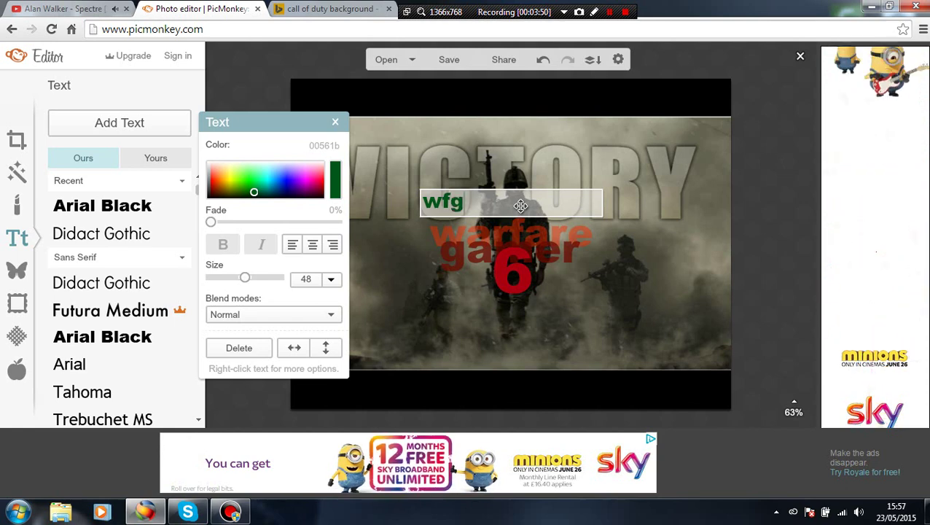
{"action": "type", "text": "6"}
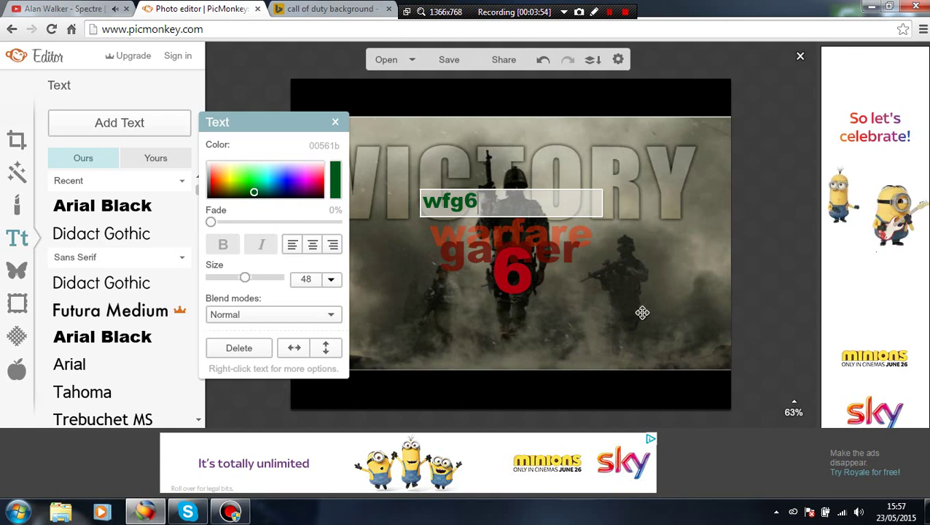
- Shorten the green text to "w", narrow its box to fit, and place it just below the central soldier's head
{"action": "key", "text": "BackSpace"}
{"action": "key", "text": "BackSpace"}
{"action": "key", "text": "BackSpace"}
{"action": "key", "text": "BackSpace"}
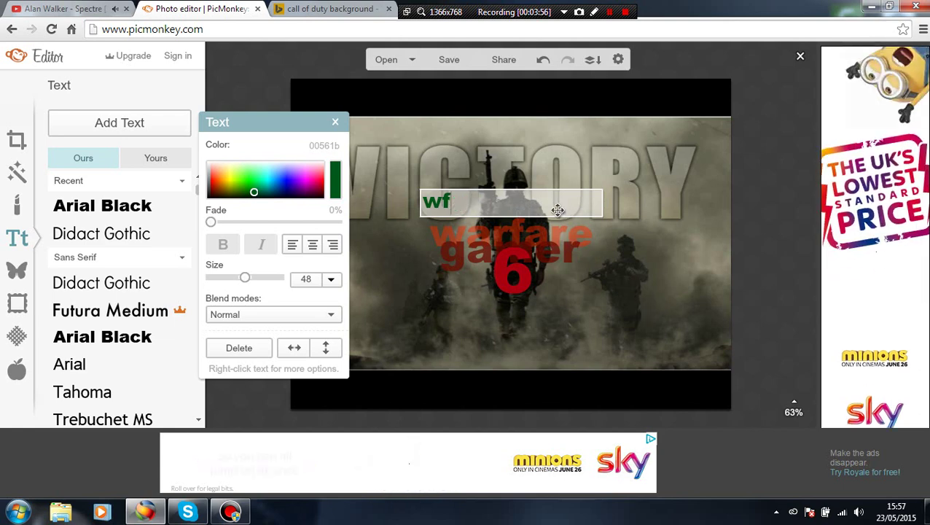
{"action": "type", "text": "w"}
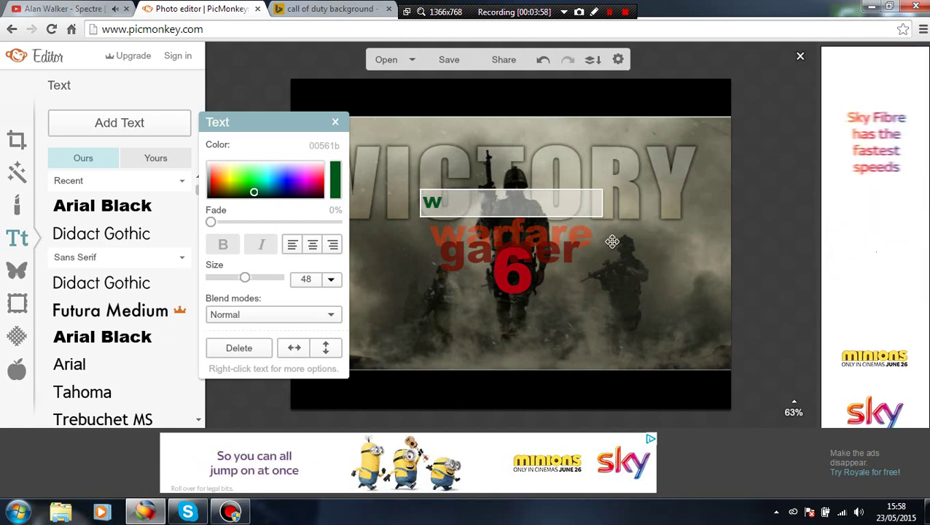
{"action": "left_click_drag", "start_coordinate": [605, 215], "coordinate": [513, 196]}
{"action": "left_click", "coordinate": [431, 201]}
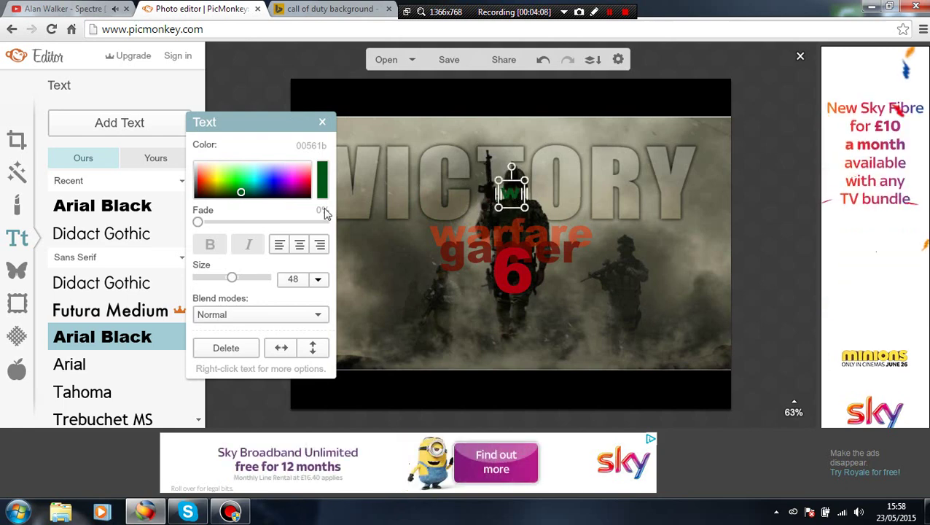
- Add another text box containing only "g" and narrow it to fit the letter
{"action": "left_click", "coordinate": [138, 125]}
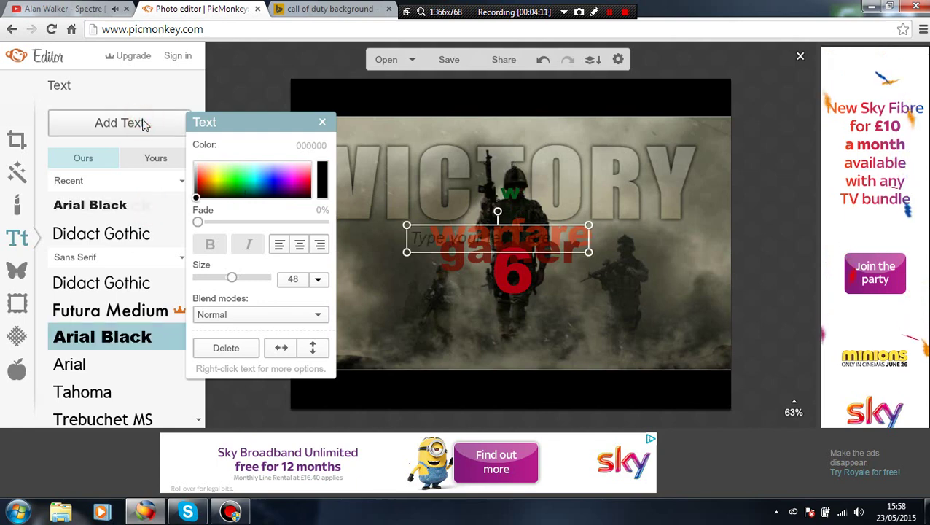
{"action": "left_click", "coordinate": [506, 239]}
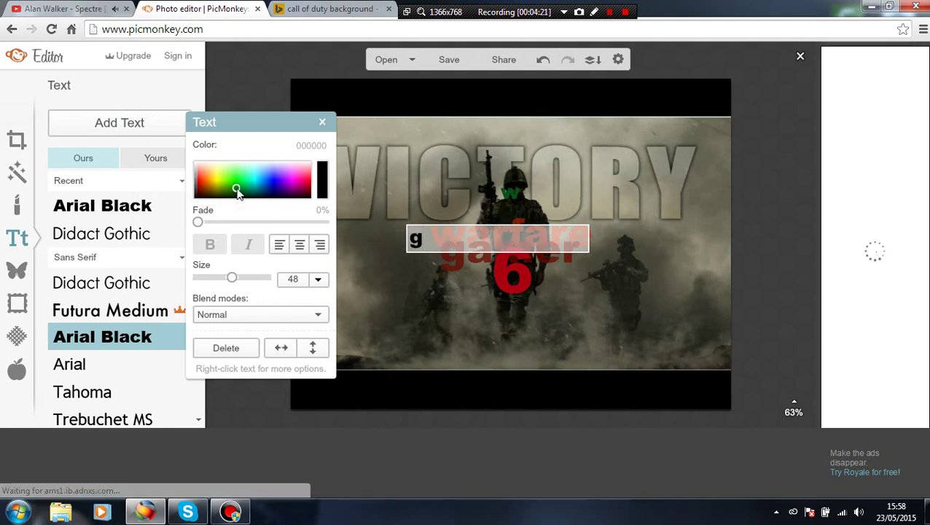
{"action": "key", "text": "BackSpace"}
{"action": "type", "text": "g"}
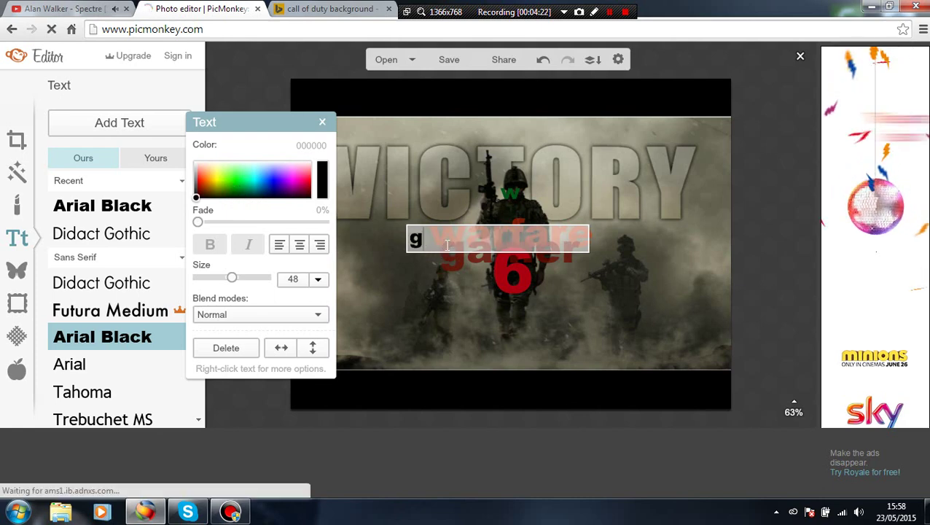
{"action": "left_click", "coordinate": [588, 322]}
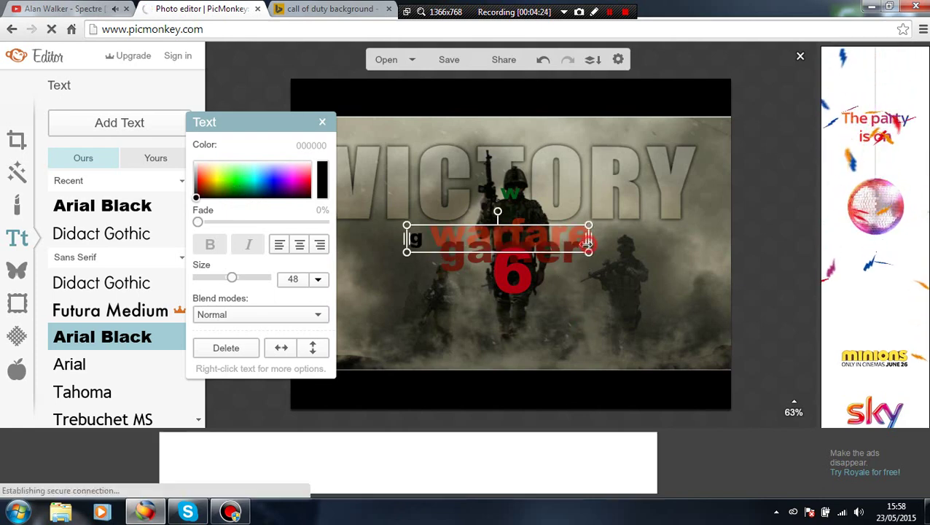
{"action": "left_click_drag", "start_coordinate": [587, 248], "coordinate": [456, 232]}
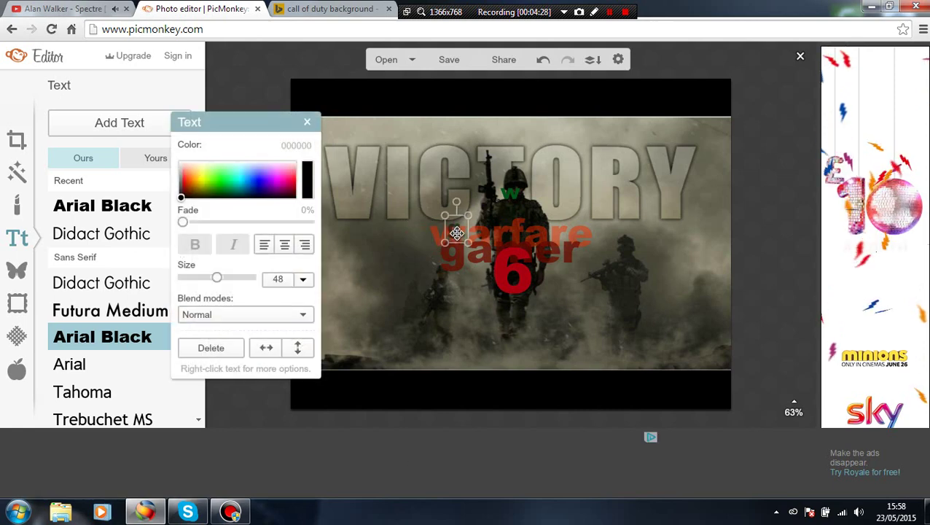
- Recolor the "g" dark green (006025) and place it diagonally below and to the left of the small "w"
{"action": "left_click_drag", "start_coordinate": [515, 218], "coordinate": [522, 205]}
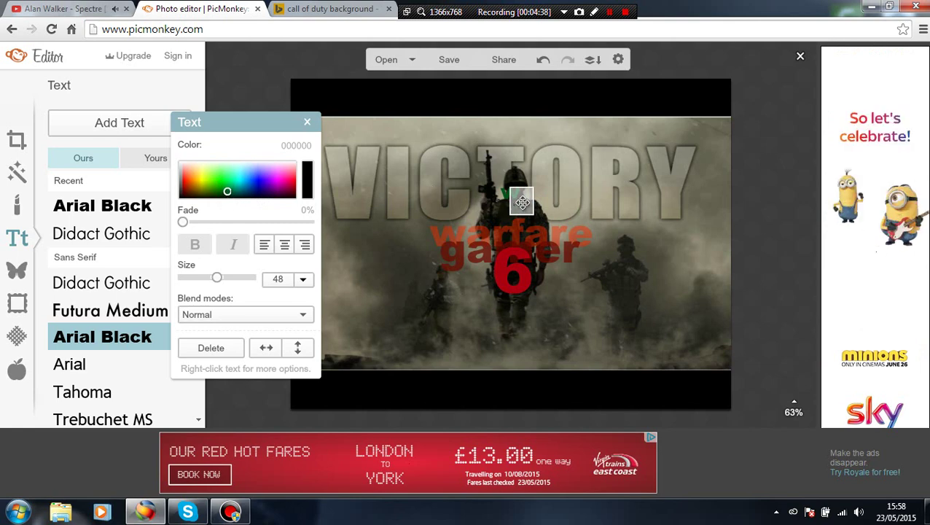
{"action": "left_click", "coordinate": [522, 204]}
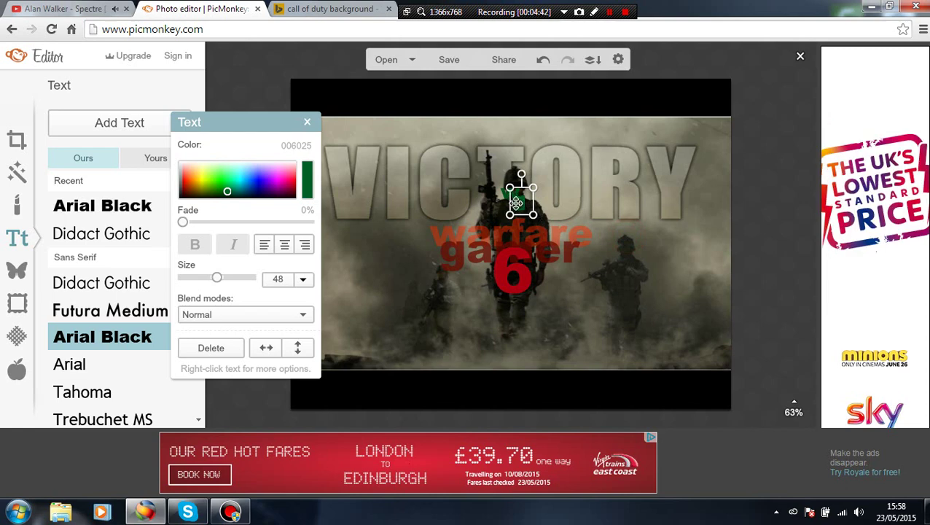
{"action": "left_click_drag", "start_coordinate": [522, 207], "coordinate": [526, 209]}
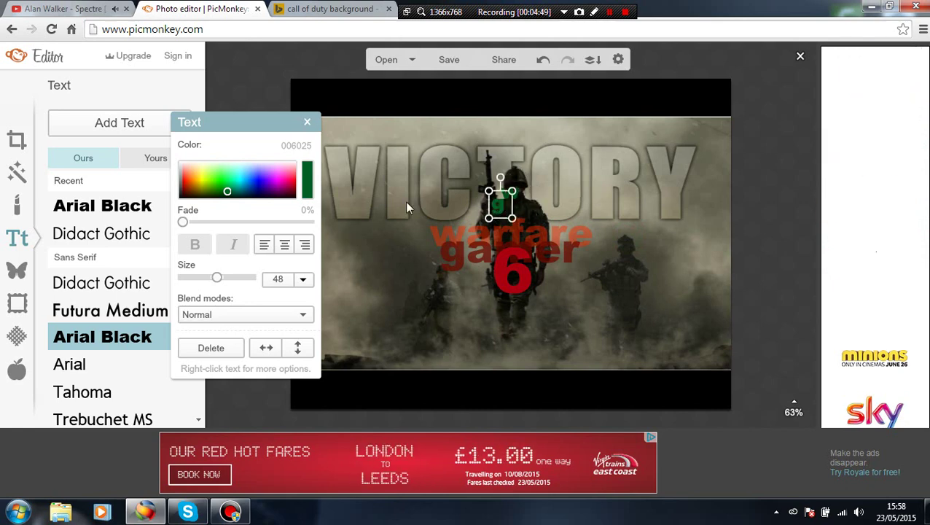
- Add a small "6" in teal (00aa9e), narrow its box, and place it beside the green "g" on the soldier's chest
{"action": "left_click", "coordinate": [114, 207]}
{"action": "left_click", "coordinate": [120, 129]}
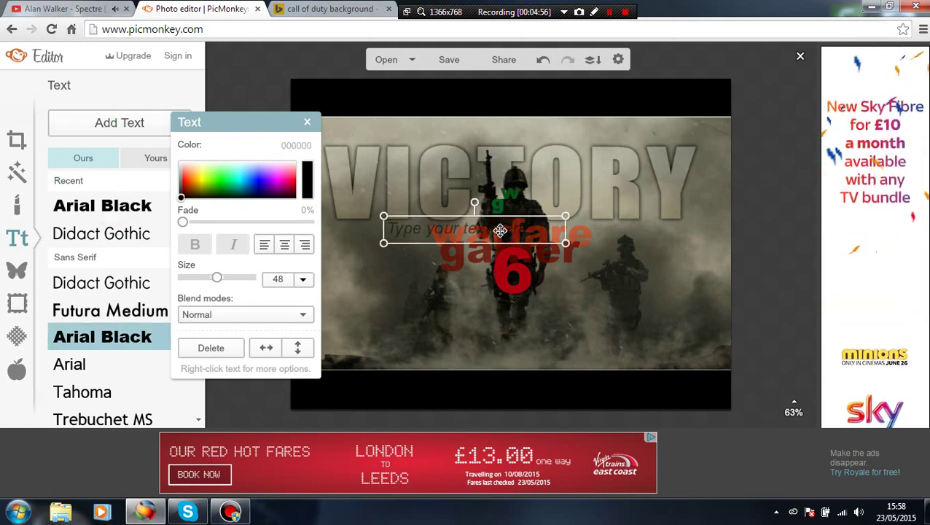
{"action": "left_click", "coordinate": [471, 232]}
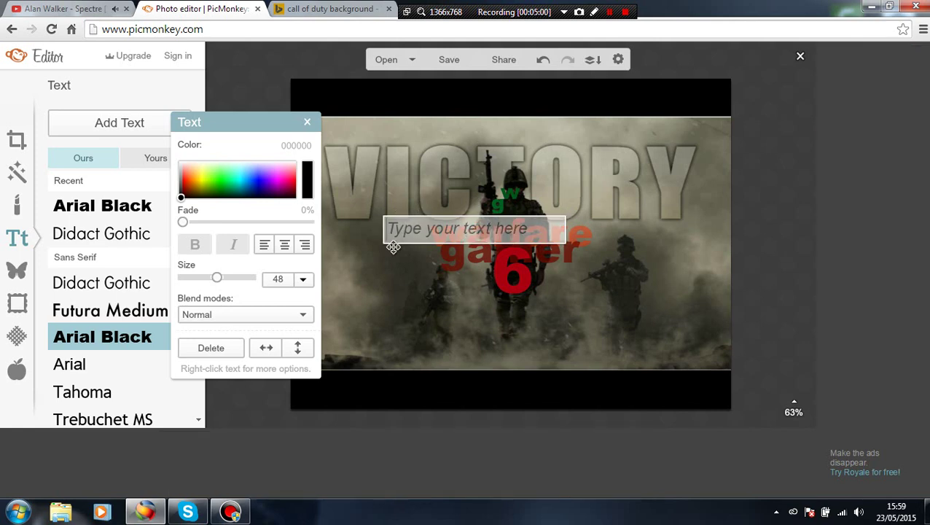
{"action": "type", "text": "6"}
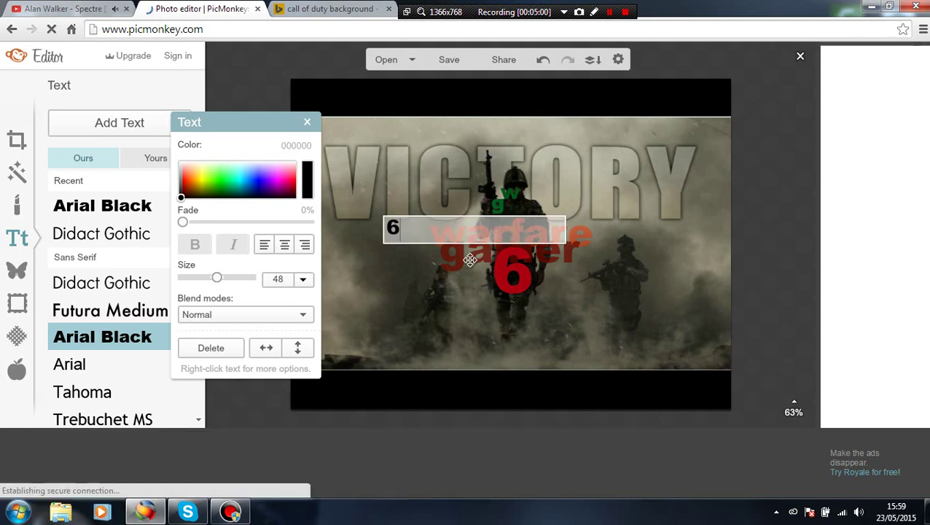
{"action": "left_click", "coordinate": [566, 230]}
{"action": "left_click_drag", "start_coordinate": [566, 230], "coordinate": [527, 211]}
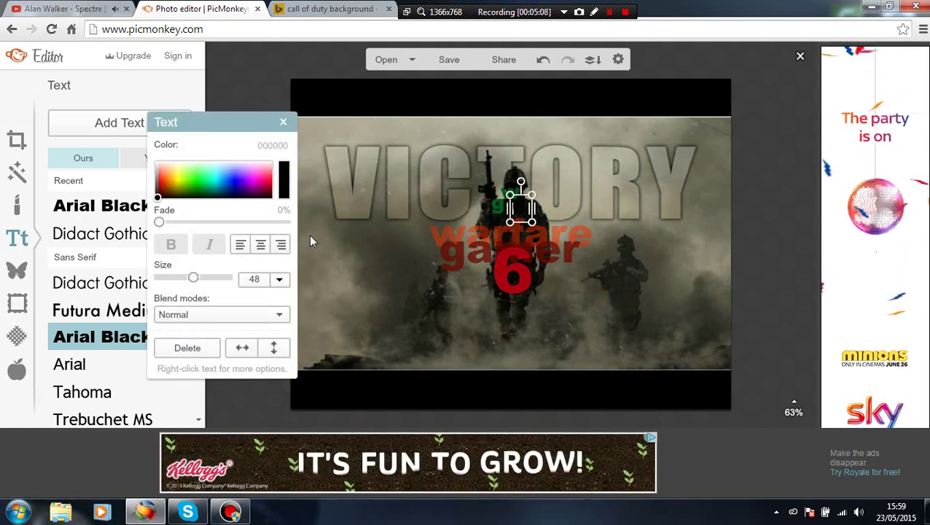
{"action": "left_click", "coordinate": [215, 189]}
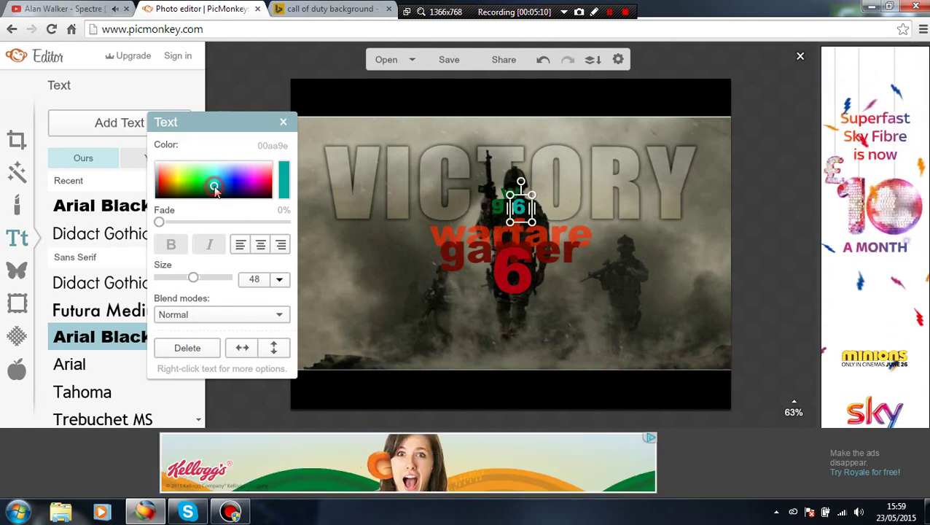
- Recolor the small "6" on the soldier's chest to a darker teal green (007259)
{"action": "left_click", "coordinate": [217, 189]}
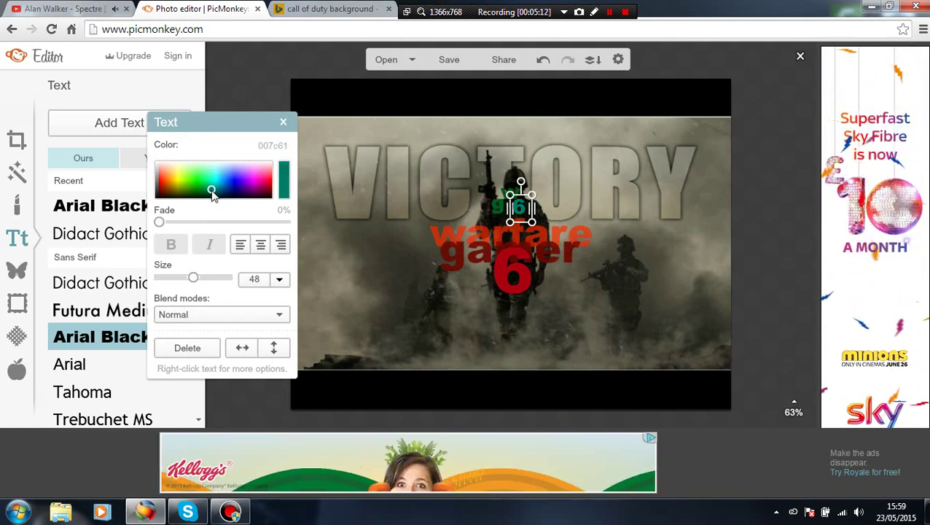
{"action": "left_click", "coordinate": [374, 341]}
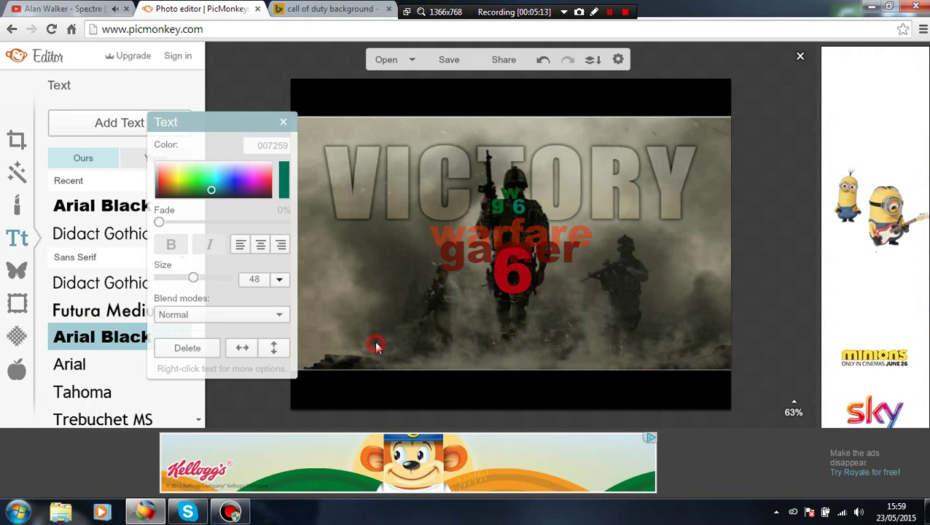
- Enlarge the small teal "6" to about size 62 and place it against the upper right of the large red "6"
{"action": "left_click", "coordinate": [522, 210]}
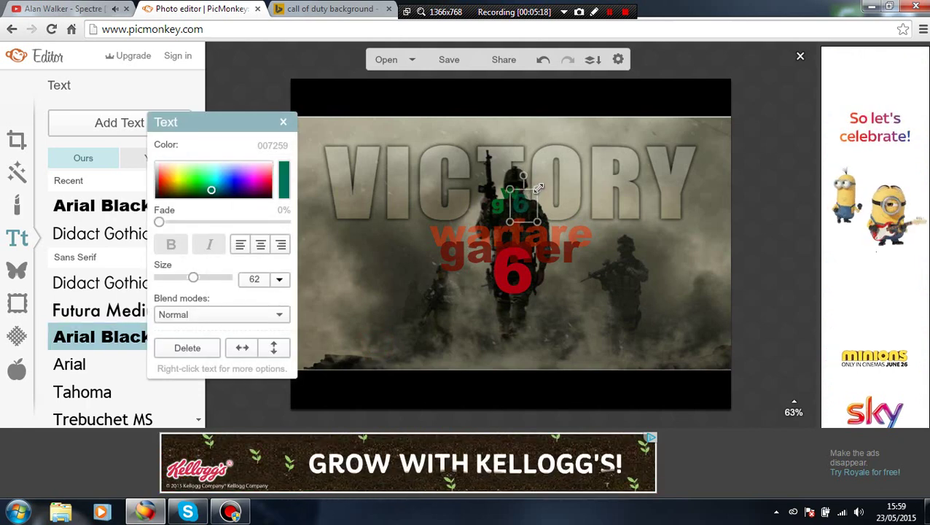
{"action": "left_click_drag", "start_coordinate": [540, 236], "coordinate": [541, 261]}
- Move the small "w" over the middle of "warfare" and the small "g" to the left edge of the large red "6"
{"action": "left_click", "coordinate": [514, 197]}
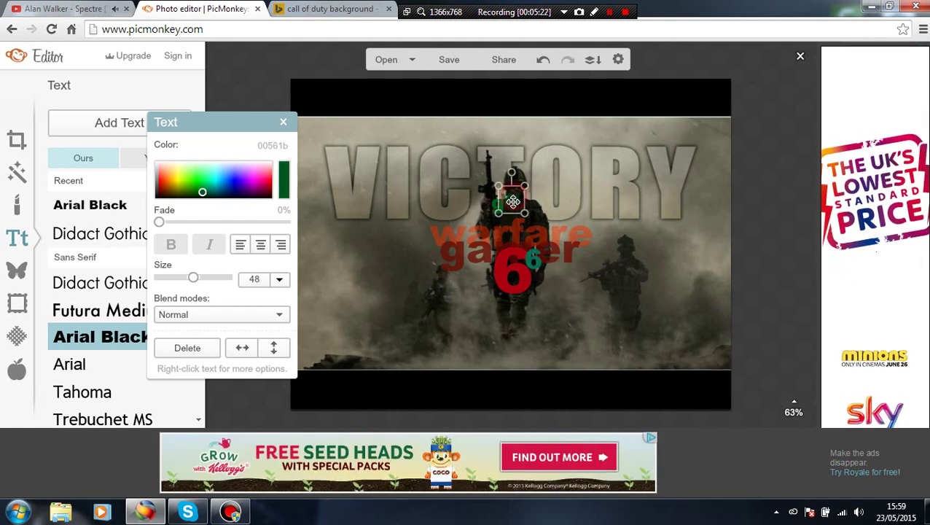
{"action": "left_click", "coordinate": [510, 240]}
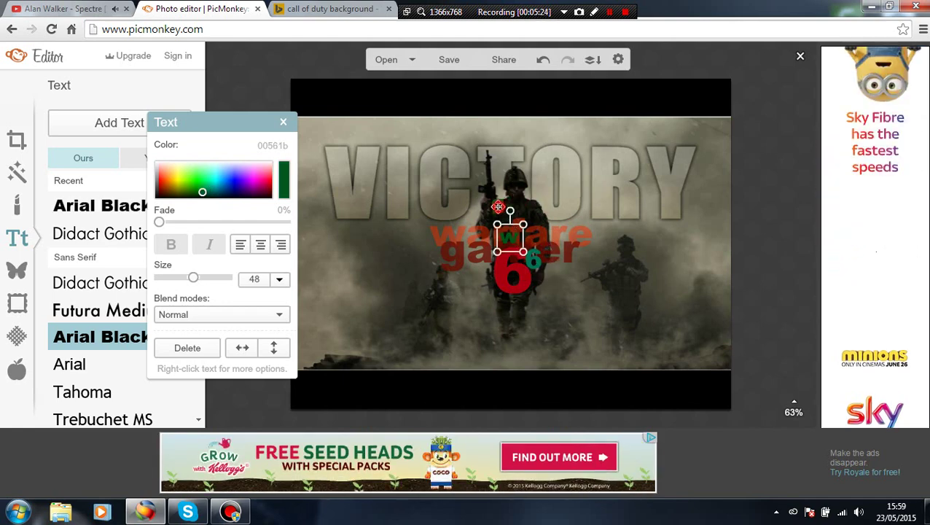
{"action": "left_click_drag", "start_coordinate": [493, 227], "coordinate": [496, 261]}
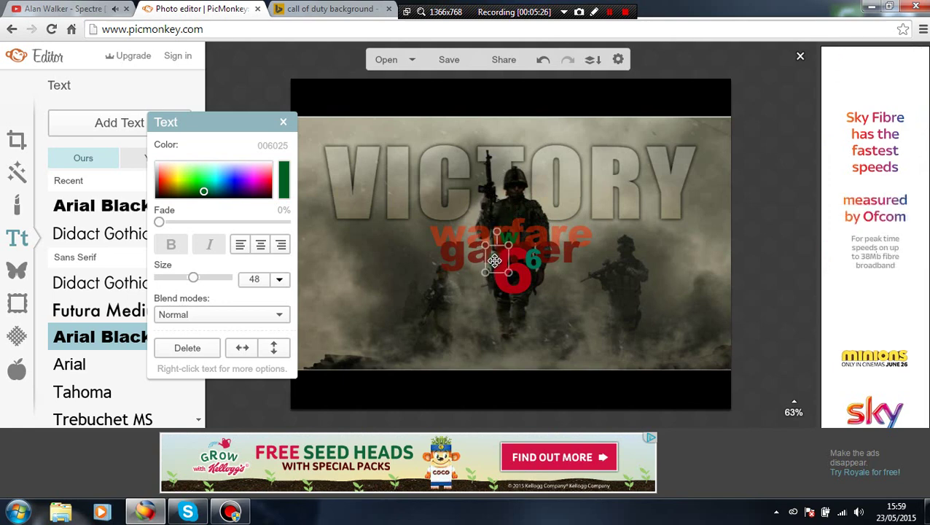
{"action": "left_click", "coordinate": [550, 352]}
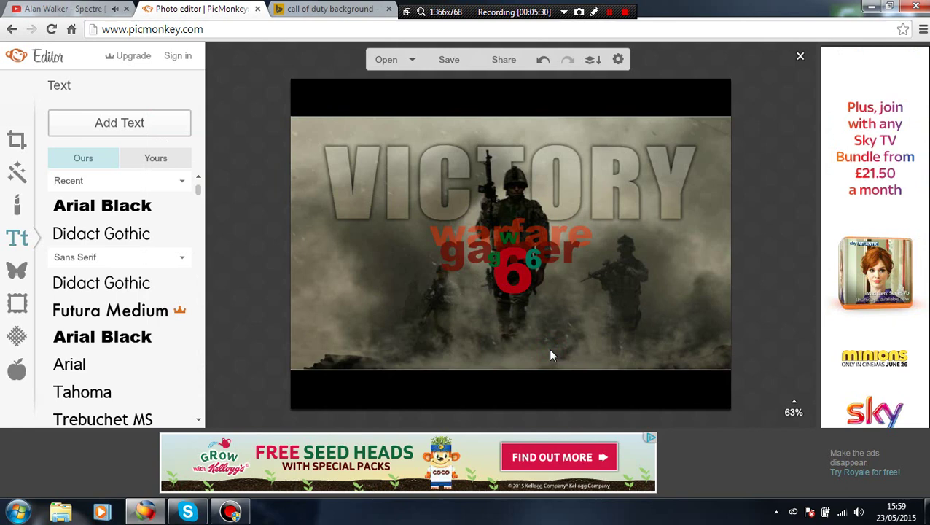
- Apply a slight fade to the large red "6" overlapping the "gamer" text
{"action": "left_click", "coordinate": [468, 257]}
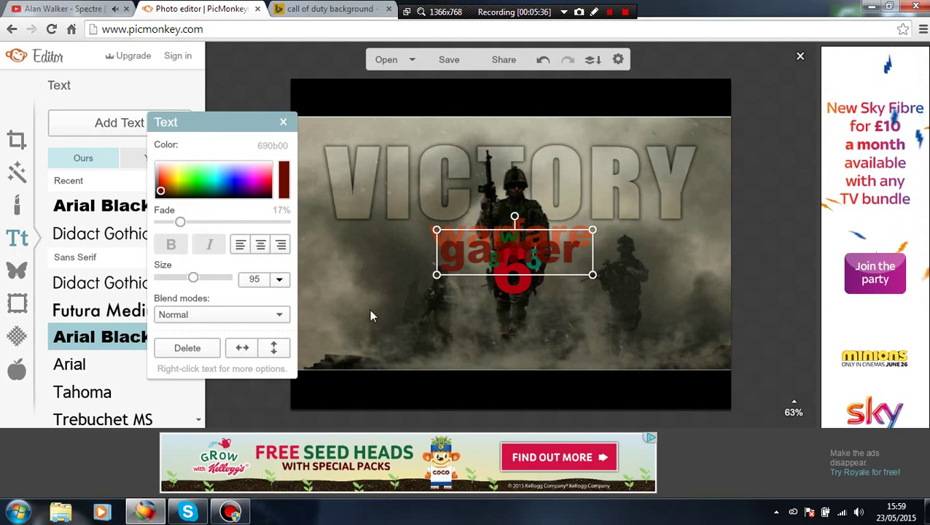
{"action": "left_click", "coordinate": [382, 323]}
{"action": "left_click", "coordinate": [510, 293]}
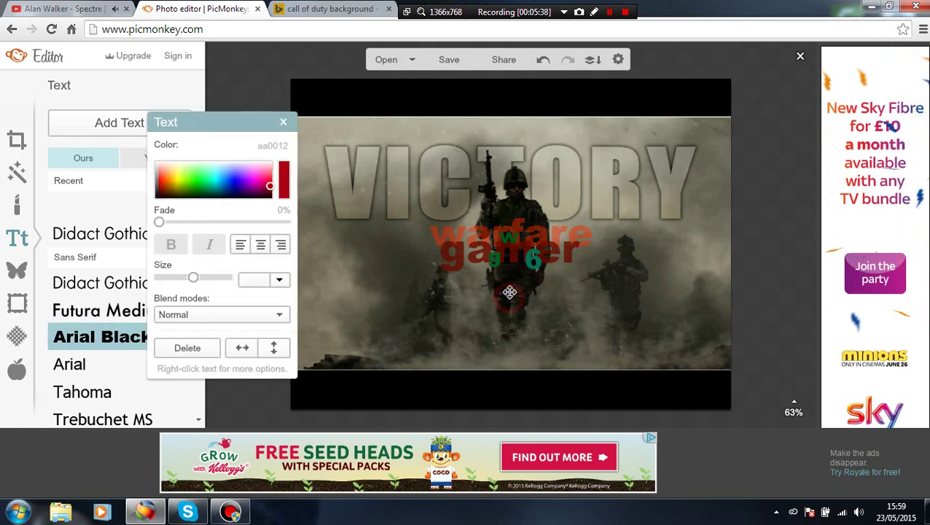
{"action": "mouse_move", "coordinate": [167, 228]}
{"action": "left_mouse_down"}
{"action": "mouse_move", "coordinate": [162, 223]}
{"action": "mouse_move", "coordinate": [174, 226]}
{"action": "left_mouse_up"}
{"action": "left_click", "coordinate": [372, 339]}
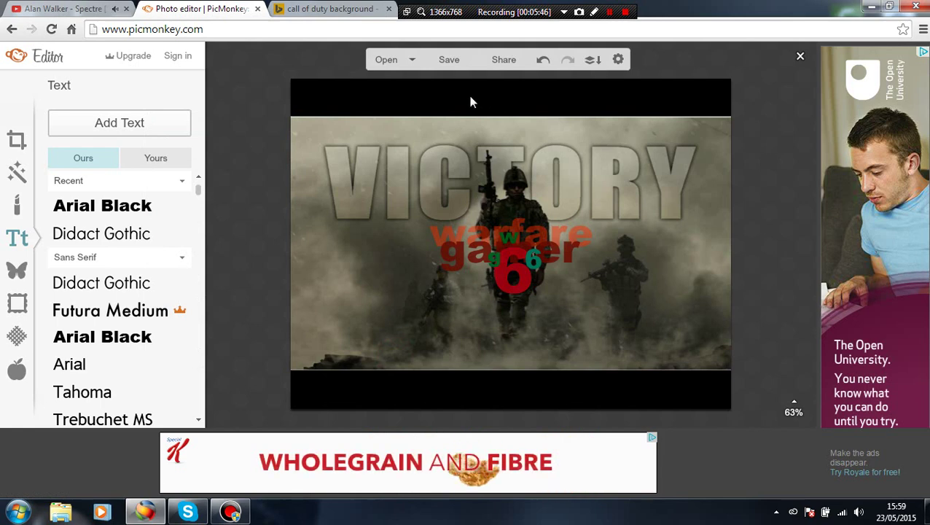
- Open the options for saving the finished picture to the computer
{"action": "left_click", "coordinate": [458, 60]}
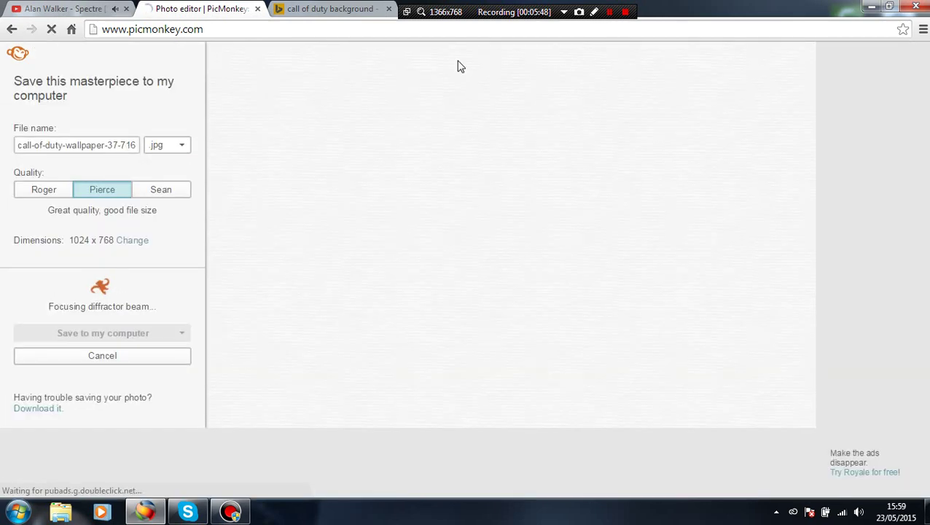